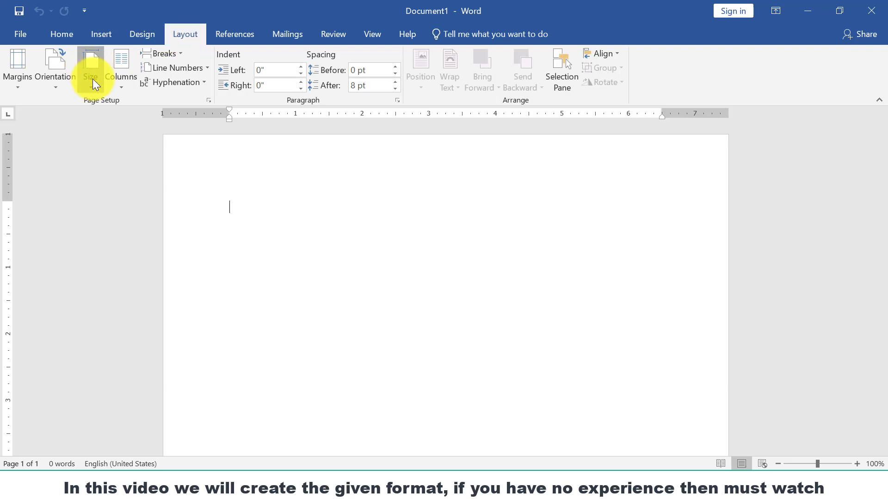
- Set the page to A4 paper size with Narrow 0.5-inch margins
click(93, 79)
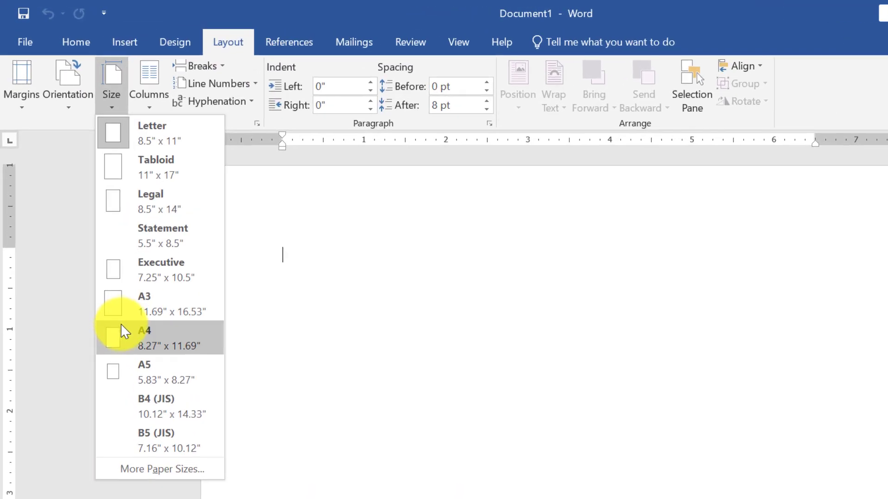
click(100, 267)
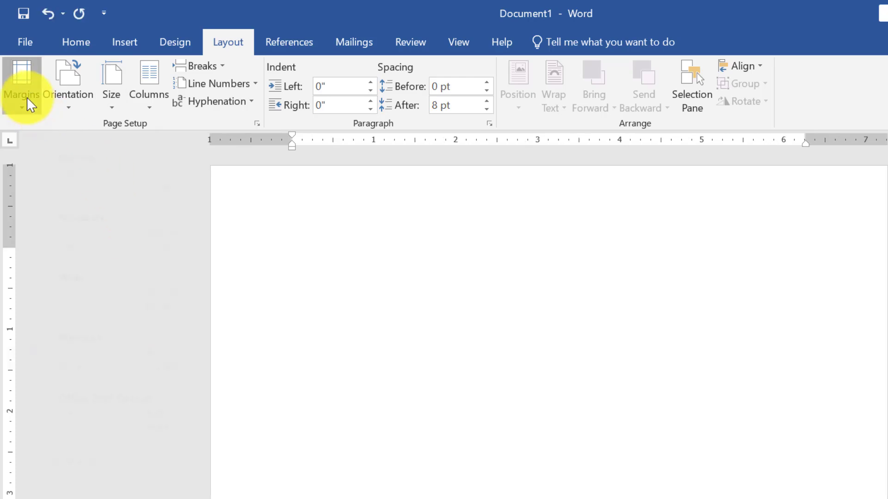
click(72, 219)
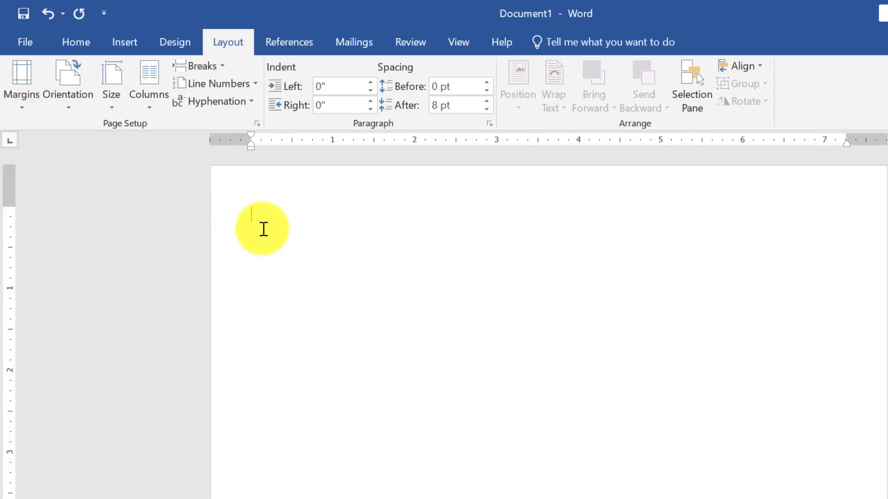
- Type the person's name in the page header and start a professional title line beneath it
double_click(302, 198)
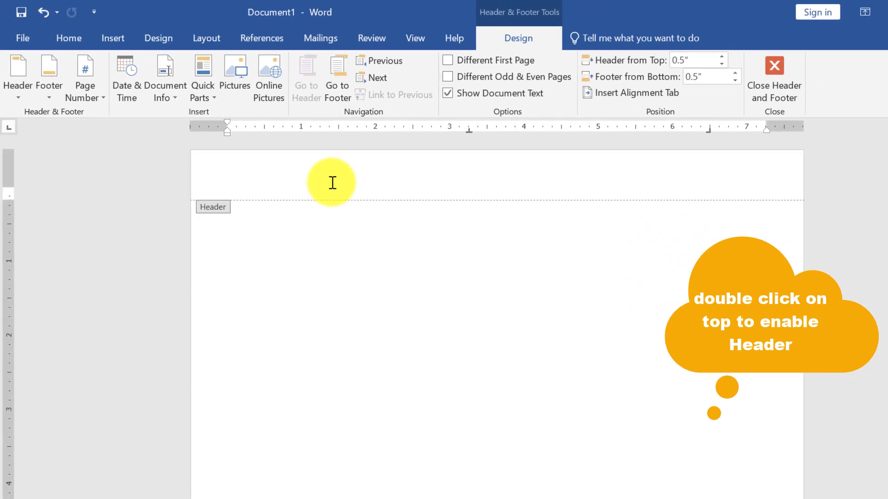
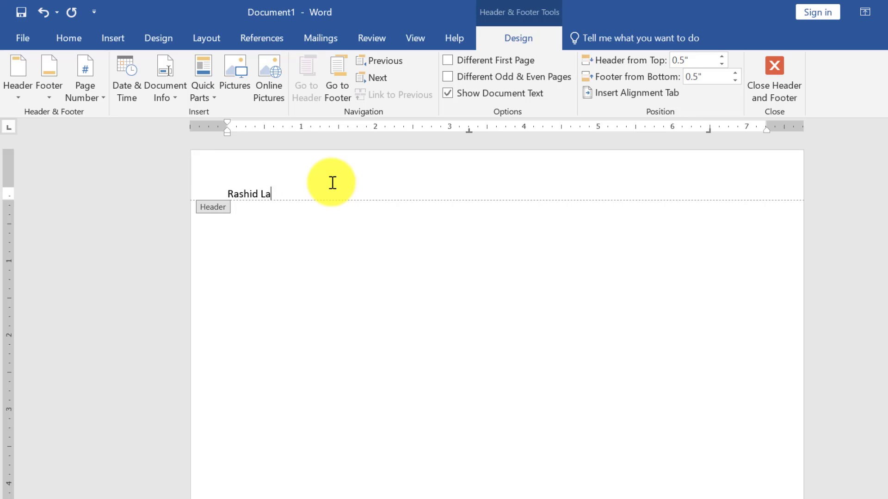
key(Return)
text(Professional title here)
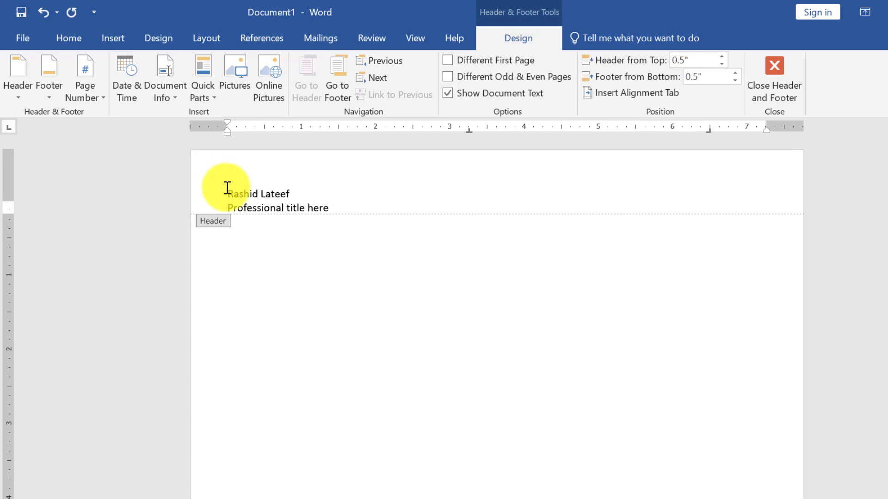
- Format the name line in Arial at 36 pt
drag(228, 187, 296, 197)
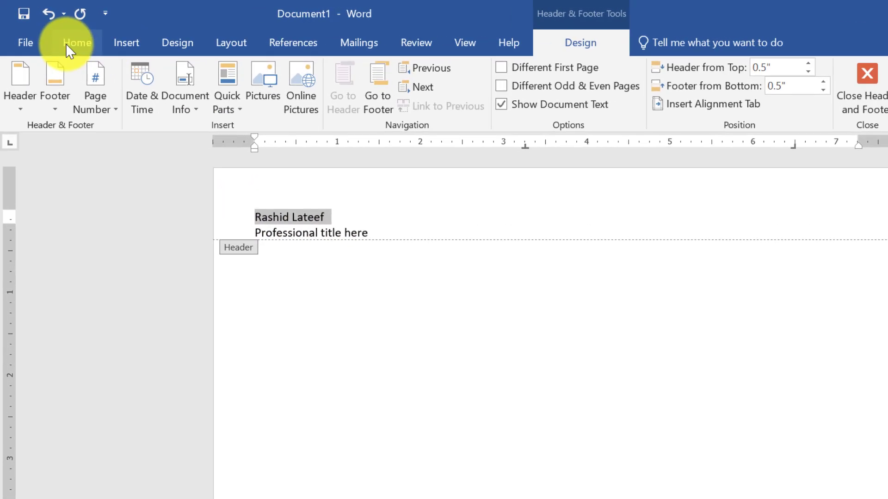
click(67, 39)
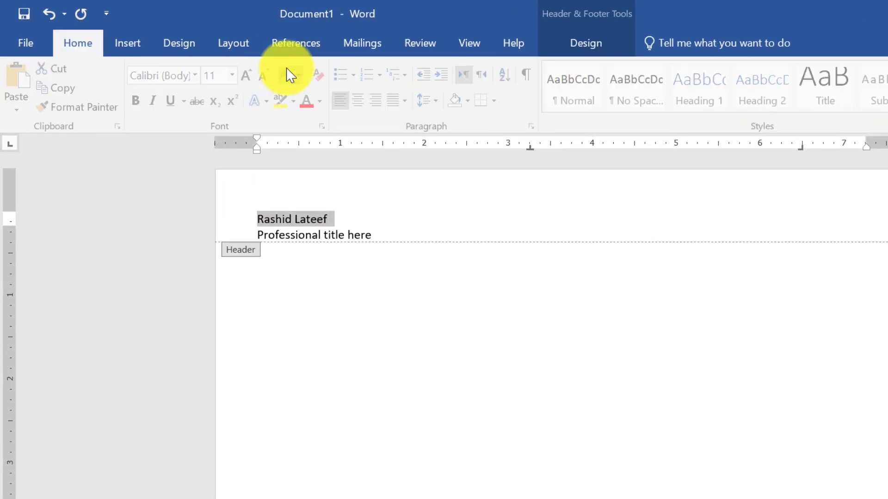
click(235, 78)
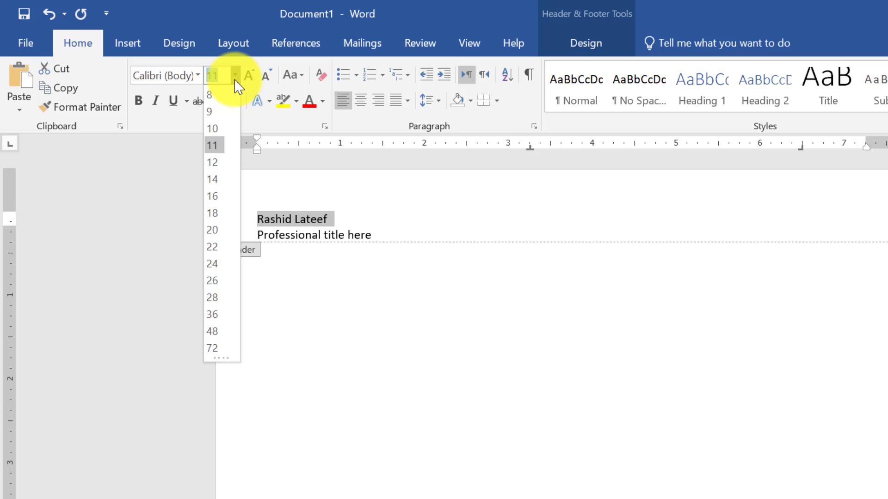
click(215, 313)
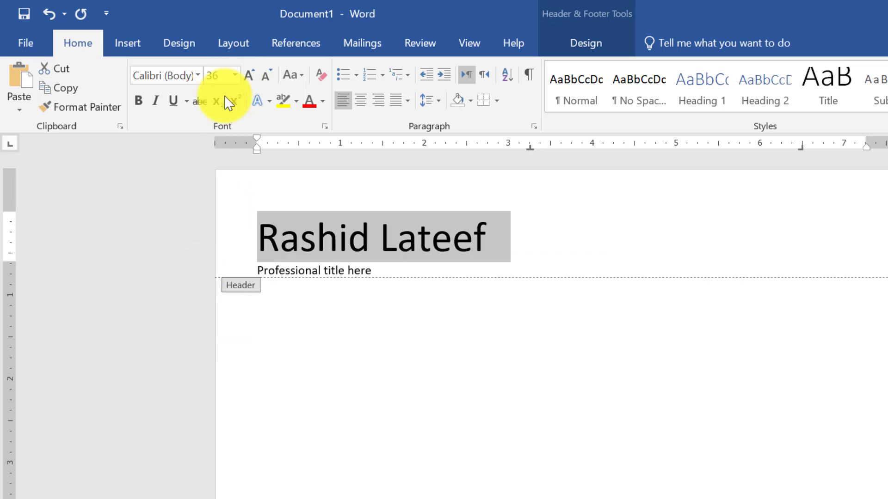
click(198, 77)
click(197, 77)
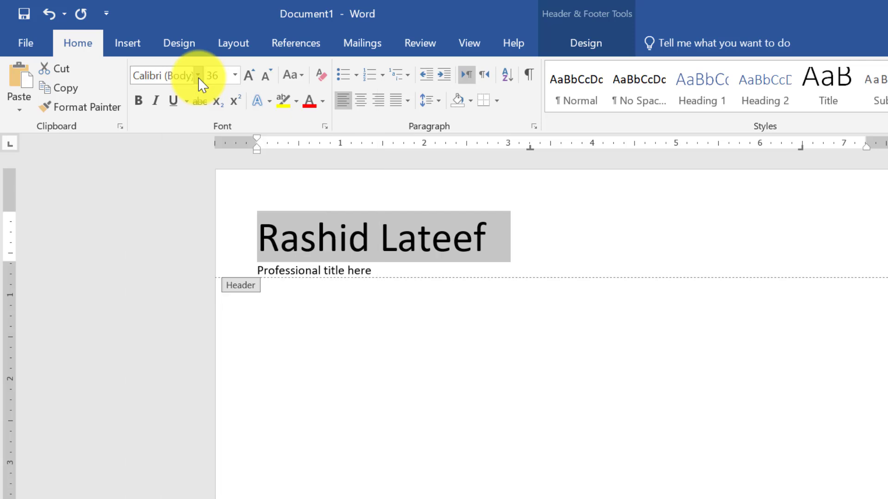
click(198, 76)
click(174, 175)
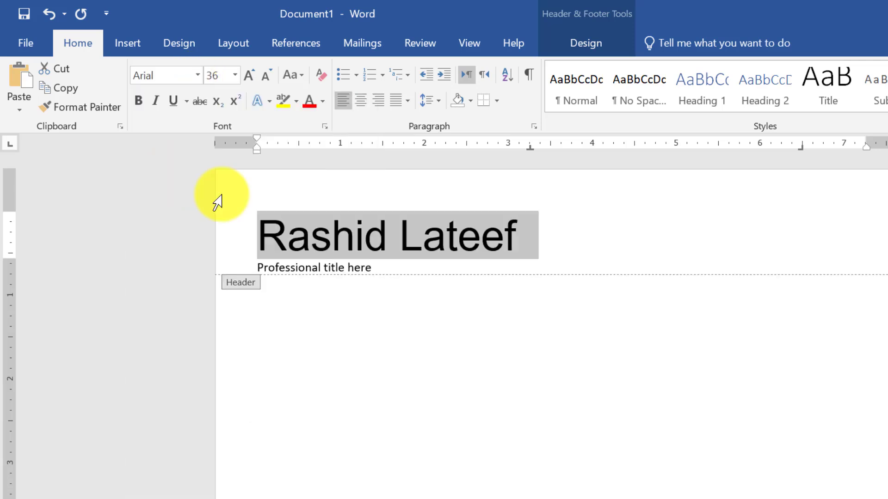
- Format the 'Professional title here' line in Arial at 14 pt
click(373, 270)
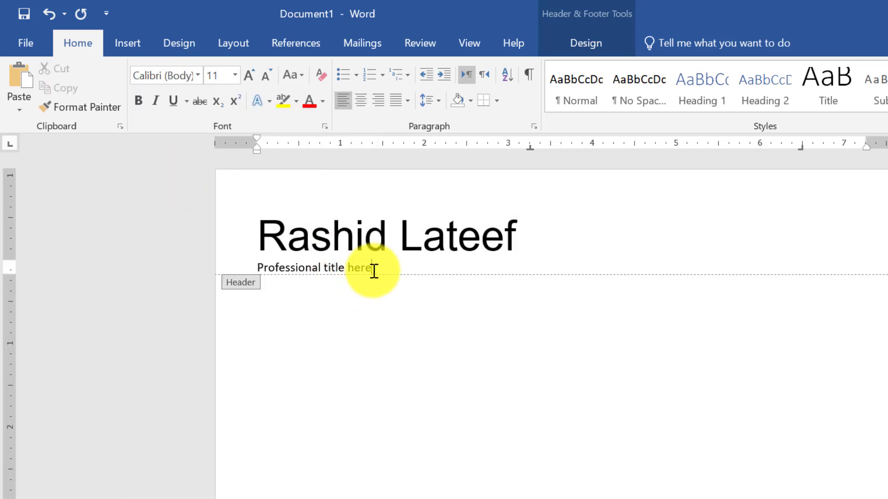
drag(386, 267, 259, 268)
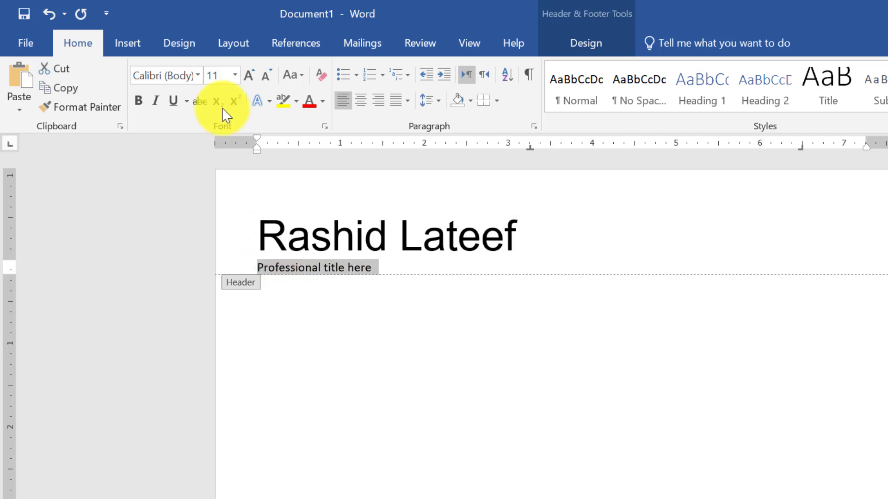
click(198, 76)
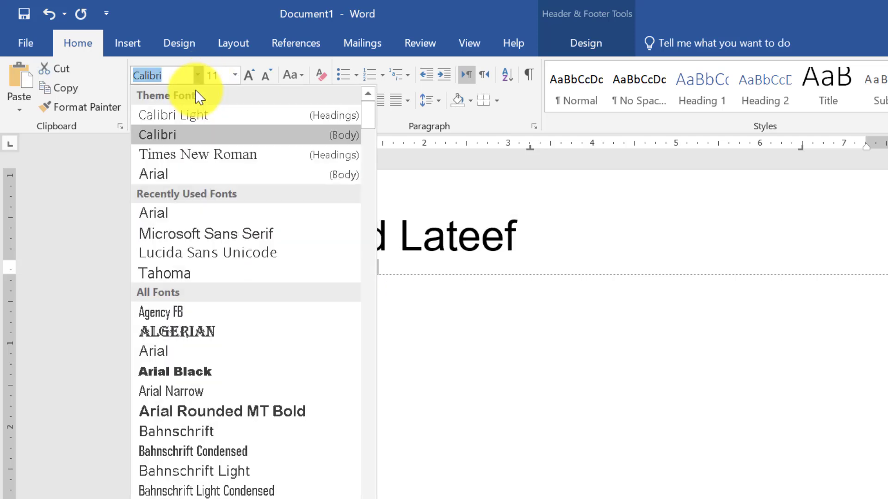
click(173, 174)
click(249, 75)
click(249, 75)
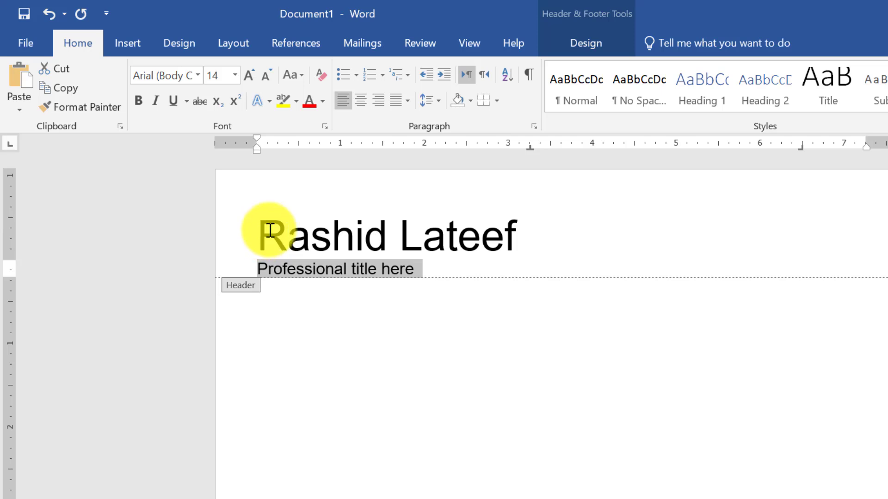
- Center both header lines on the page
drag(261, 232, 427, 266)
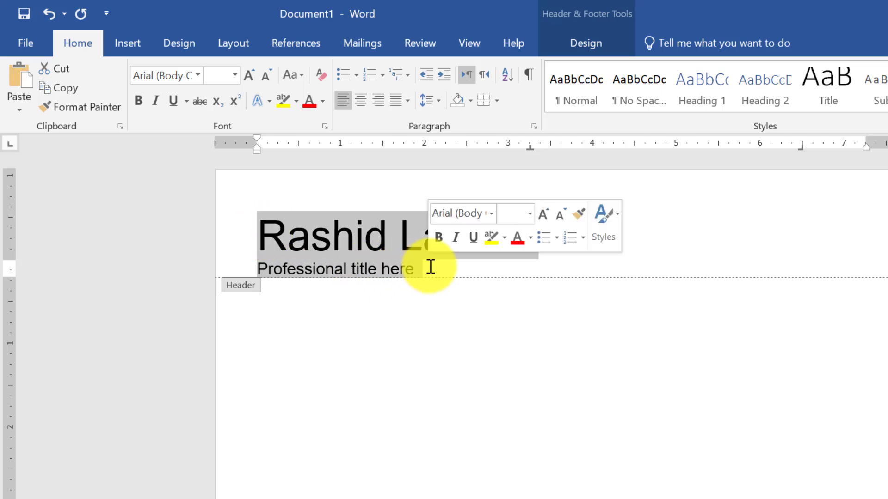
click(363, 107)
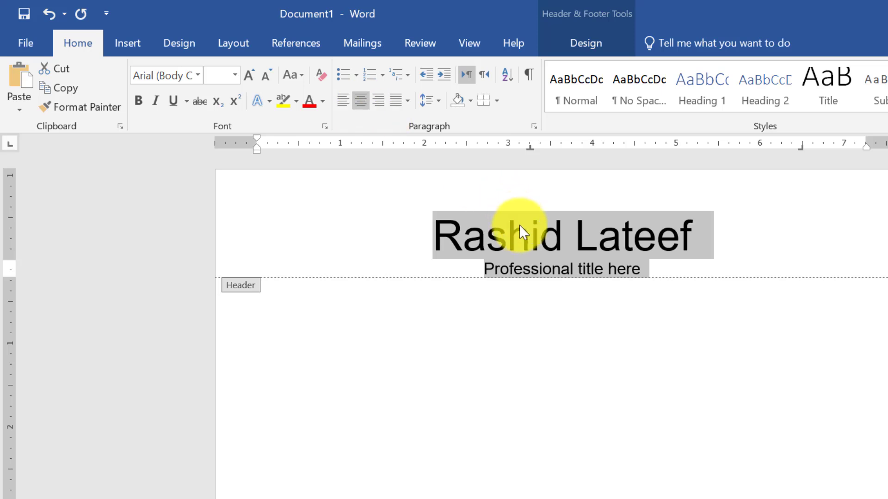
click(614, 248)
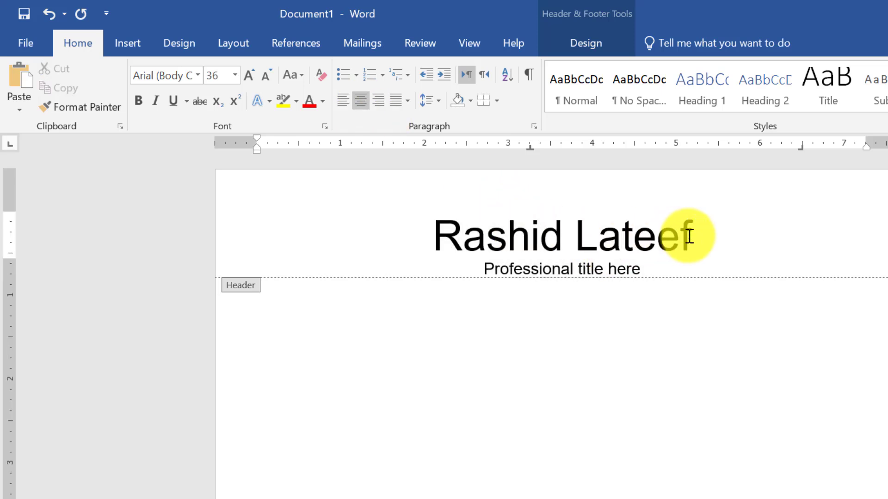
drag(698, 233, 445, 234)
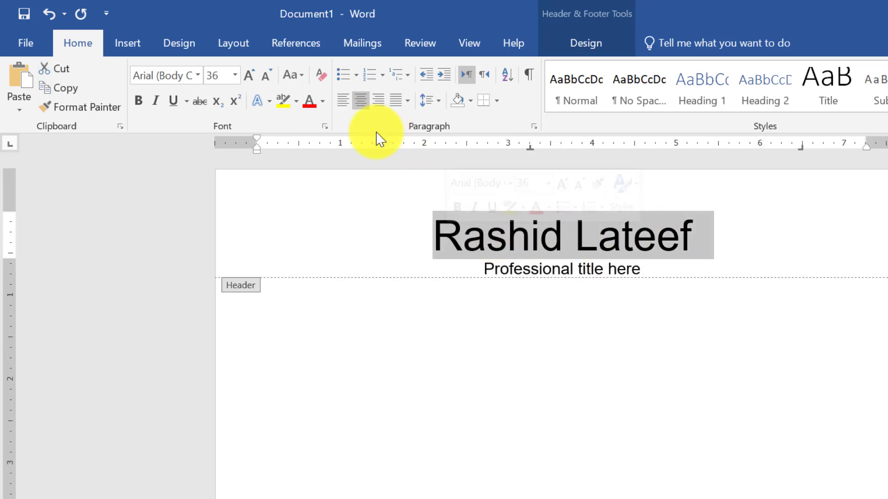
- Expand the header name's character spacing by 7 pt in the Font dialog's Advanced settings
click(325, 124)
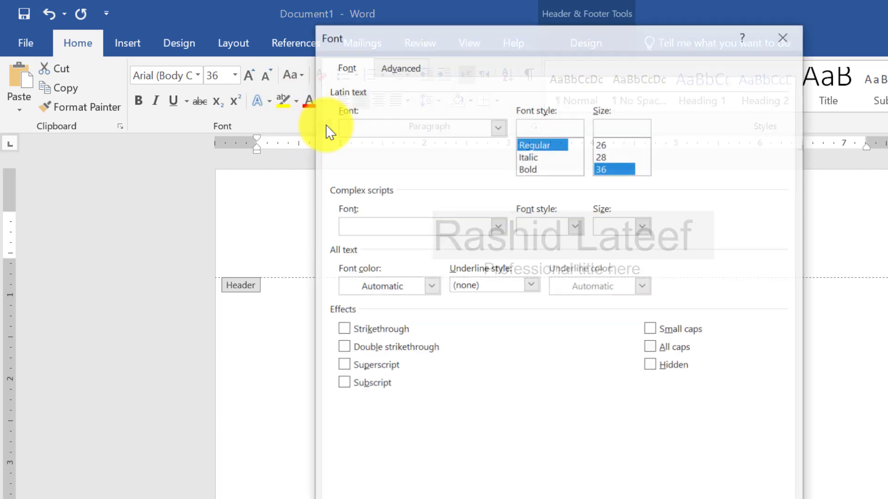
click(400, 67)
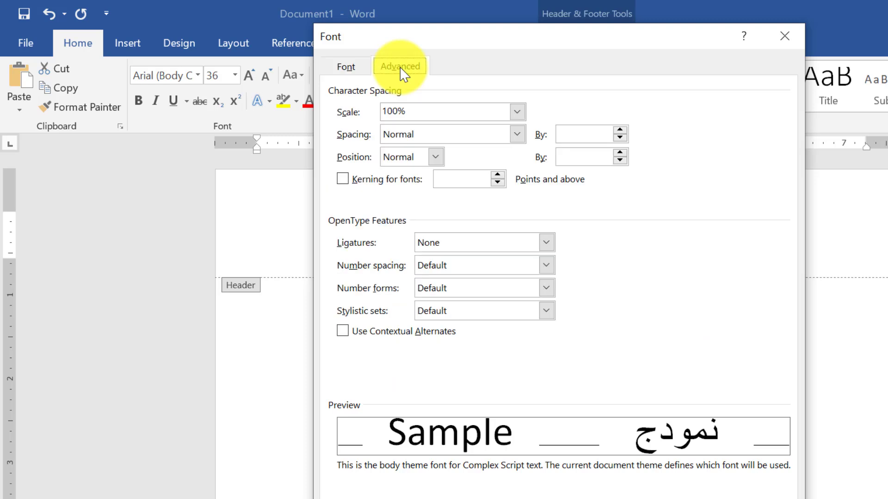
click(470, 137)
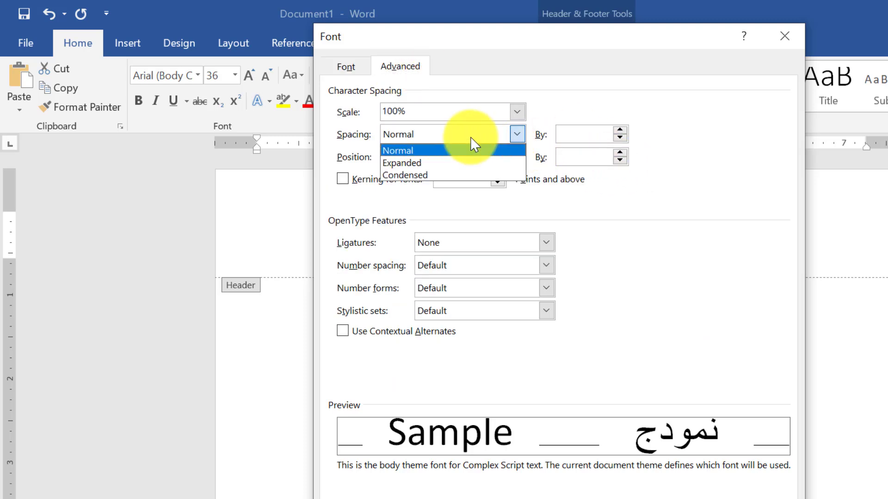
click(451, 164)
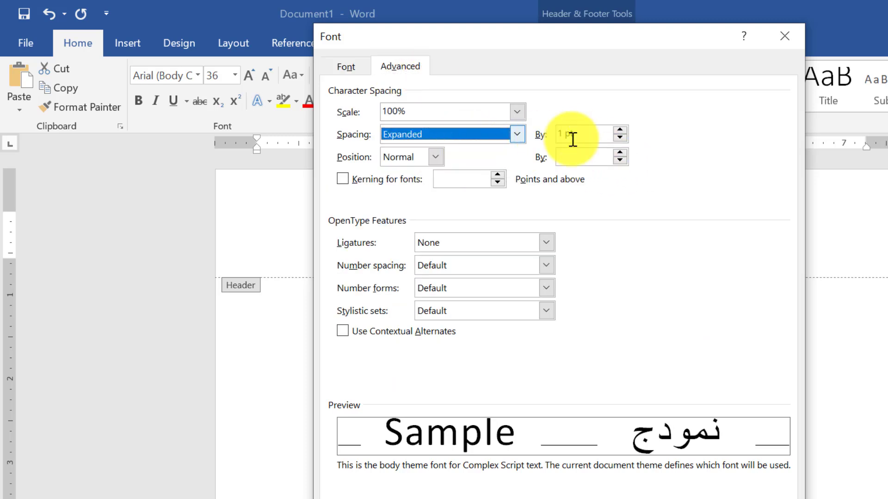
click(619, 129)
click(619, 129)
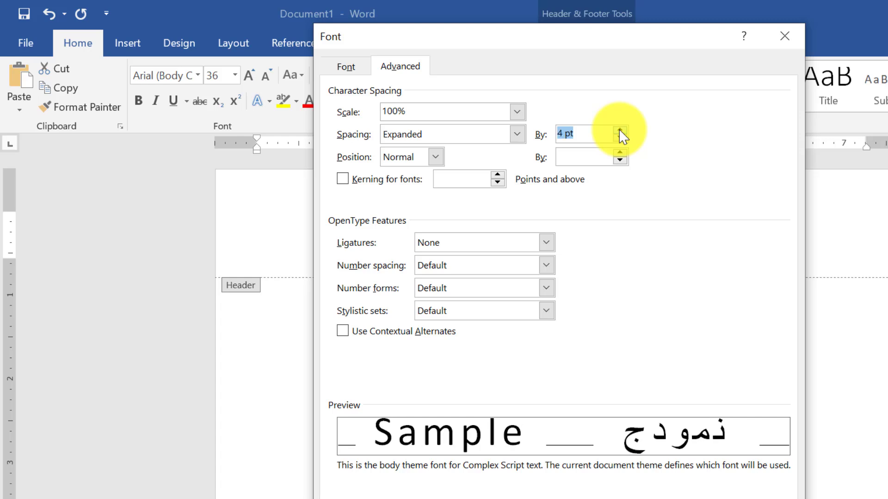
click(618, 129)
click(619, 129)
click(619, 129)
click(620, 130)
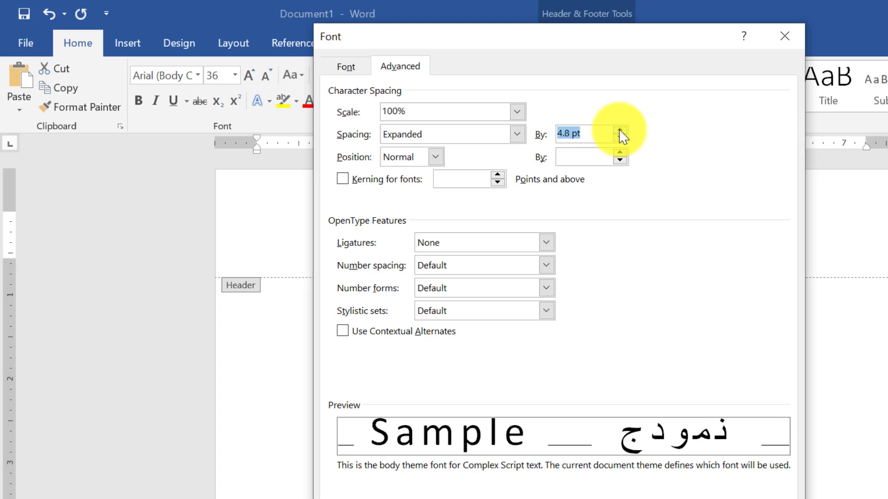
click(620, 130)
click(619, 130)
click(620, 130)
click(620, 130)
click(620, 130)
click(620, 130)
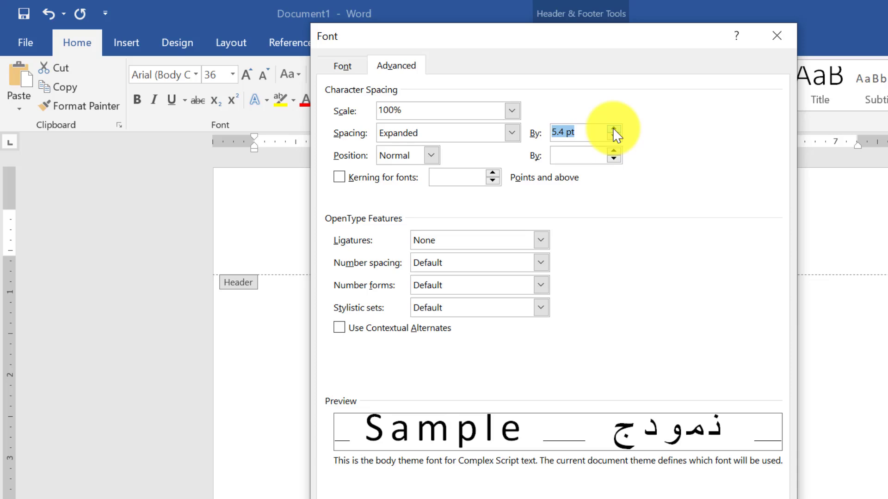
click(614, 129)
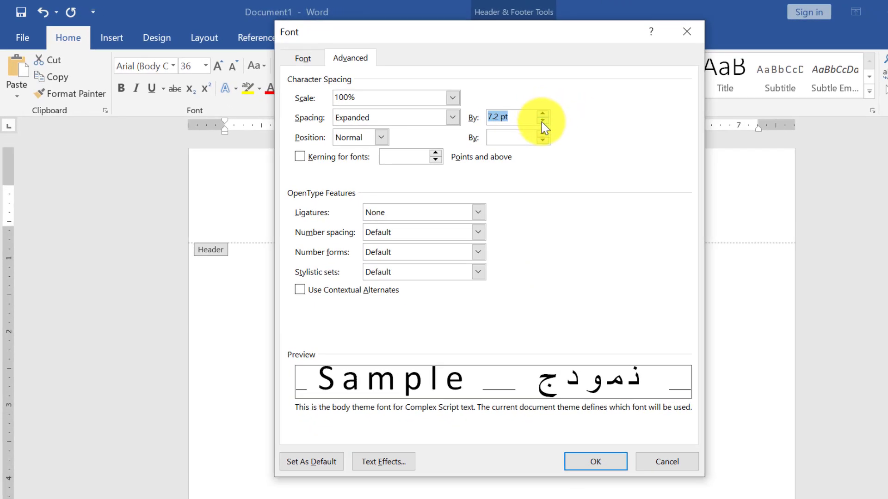
click(541, 122)
click(542, 121)
click(583, 461)
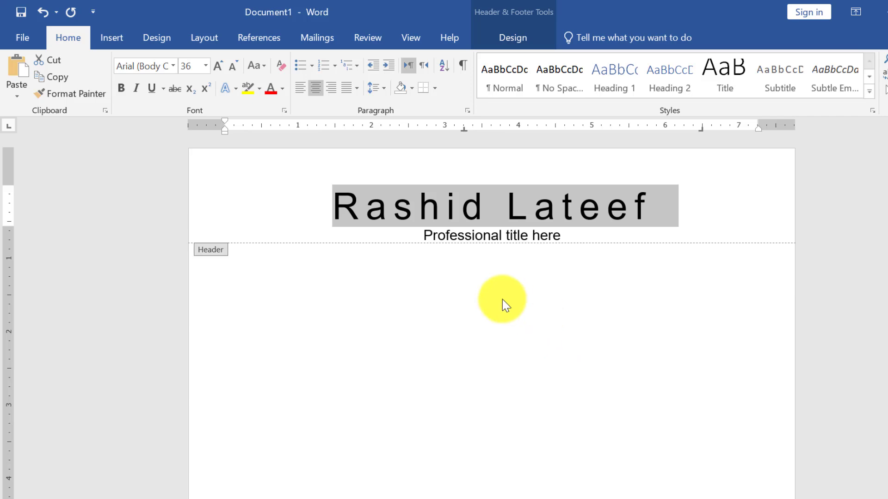
- Return to the page body and set it to No Spacing style in Arial
double_click(424, 280)
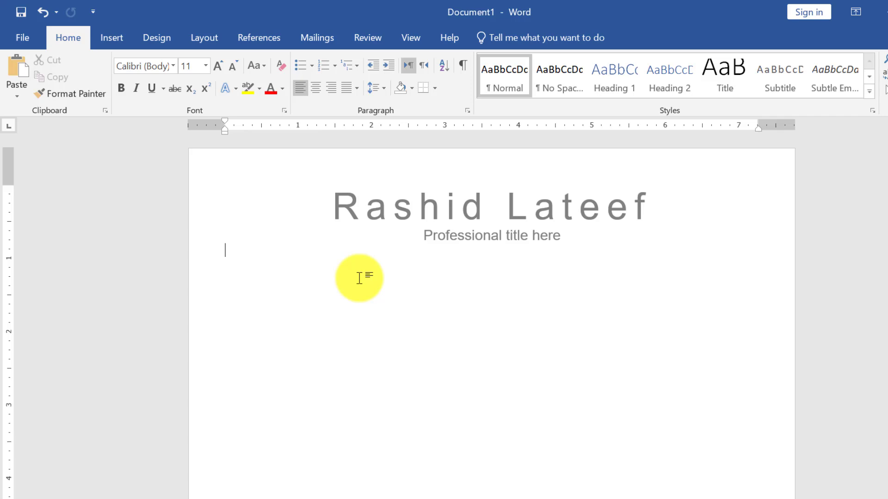
click(250, 271)
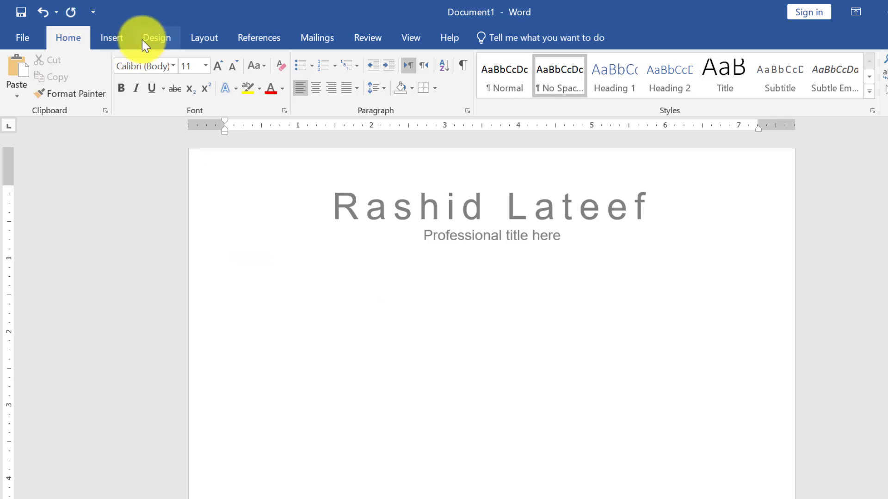
click(173, 69)
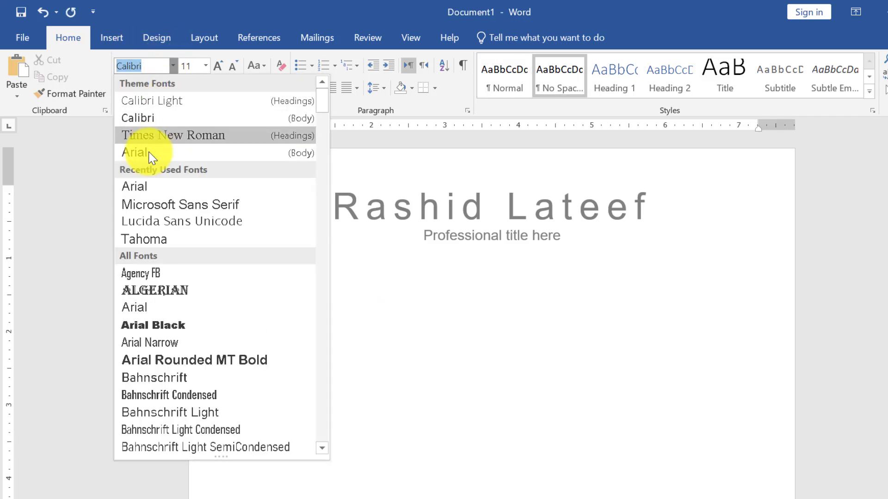
click(139, 185)
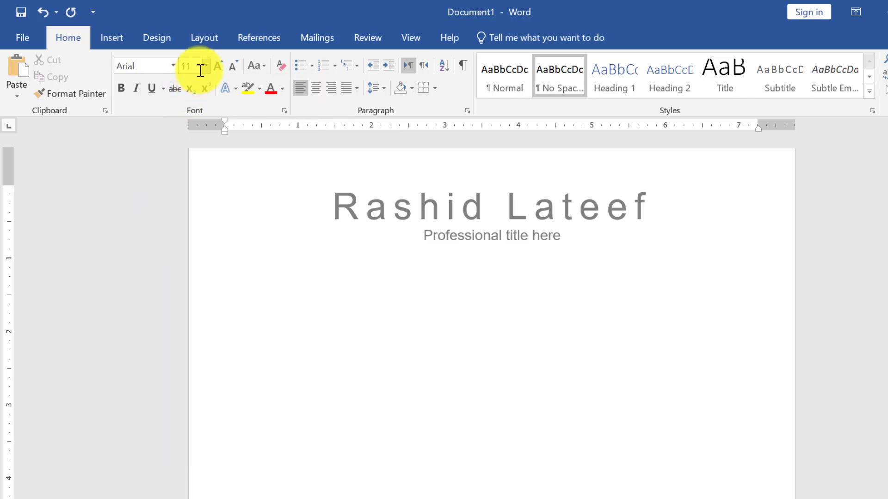
- Type the tab-separated contact line: phone number, 'Your email here', street address and 'LinkedIn.'
text(+1223)
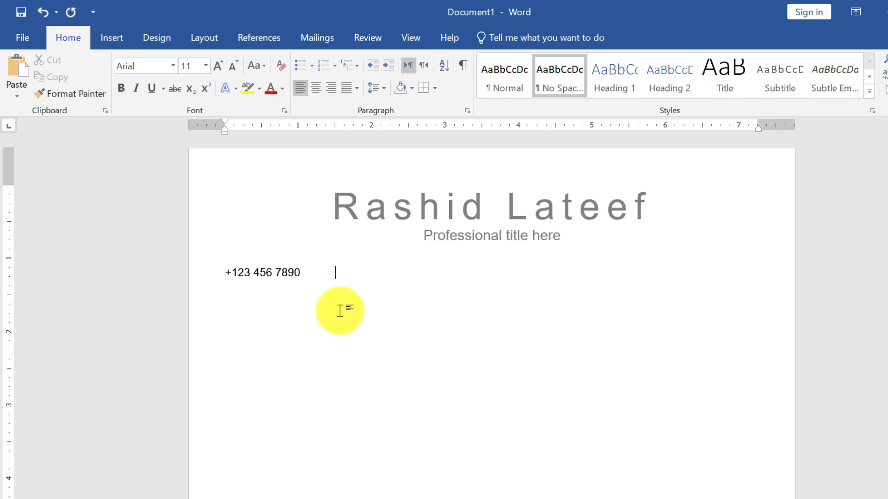
text( 456 7890)
key(Tab)
text(Your email here)
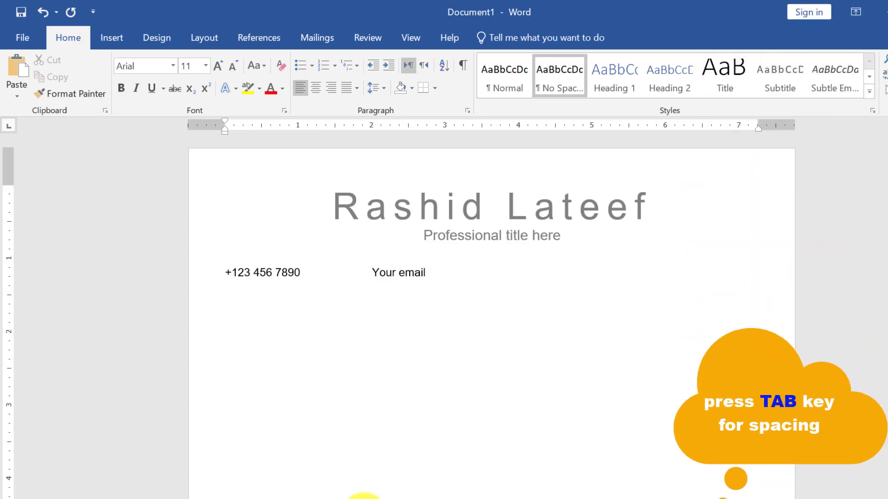
key(Tab)
text(street,)
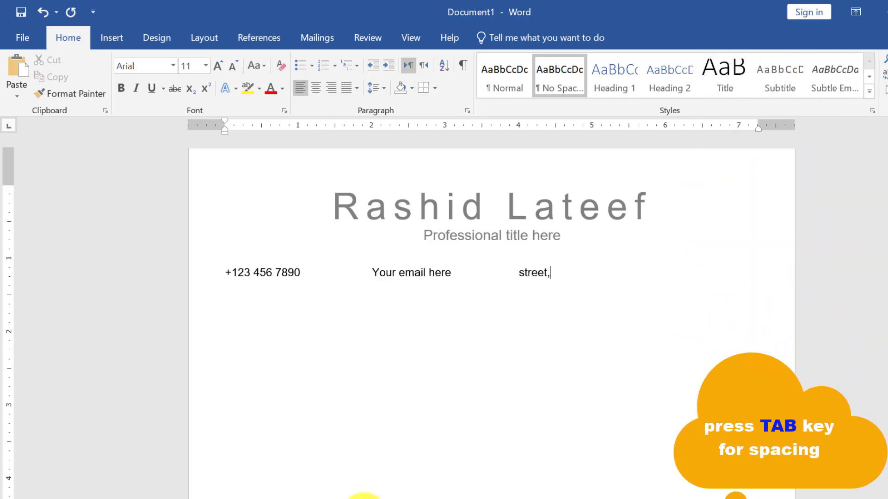
text( city ,123 any where	Linked)
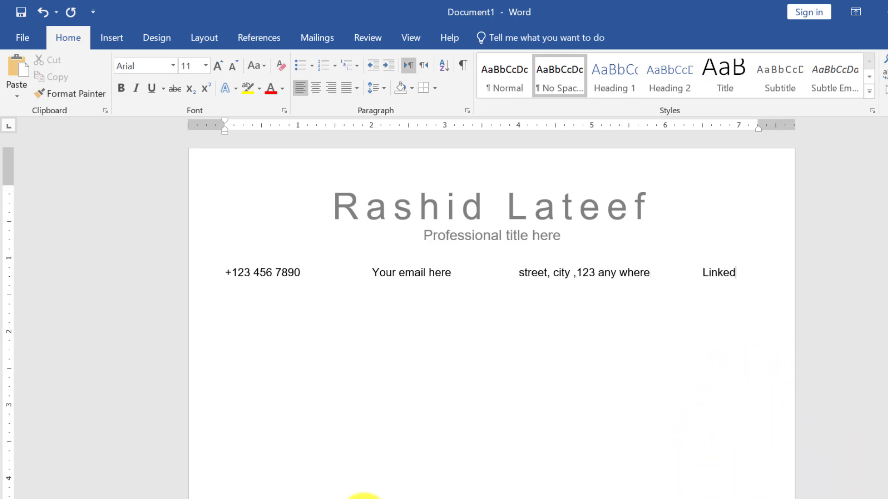
text(In.)
- Add a full-width horizontal rule below the contact line using ---
key(Return)
text(---)
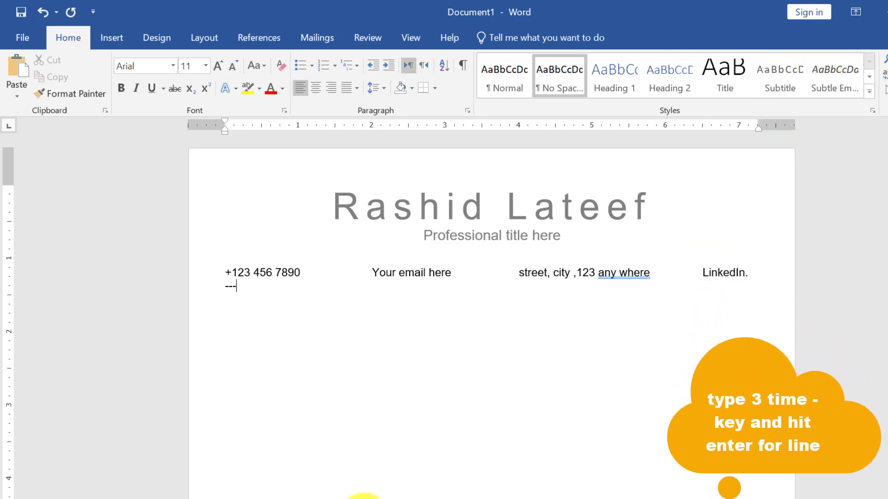
key(Return)
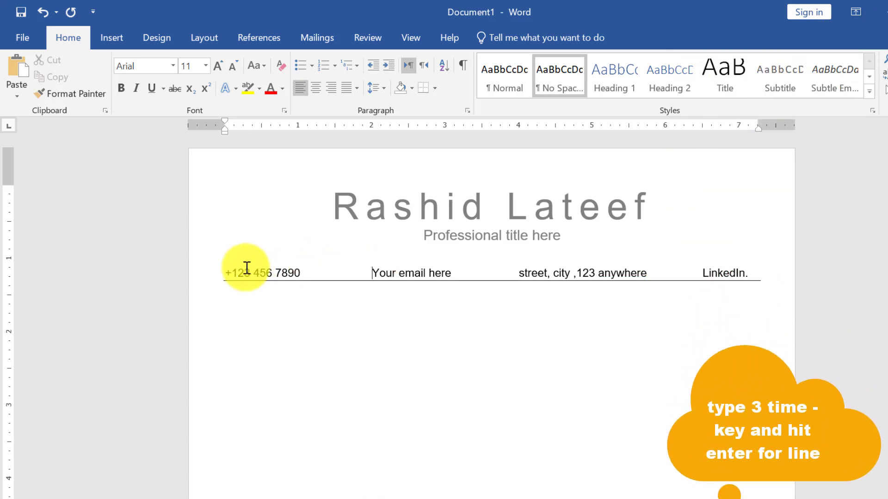
- Make the contact line text dark grey
drag(227, 270, 656, 282)
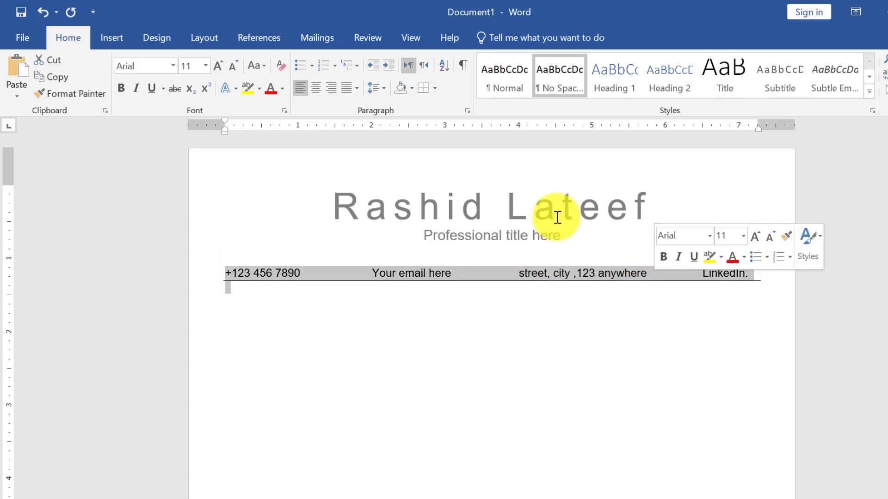
click(282, 89)
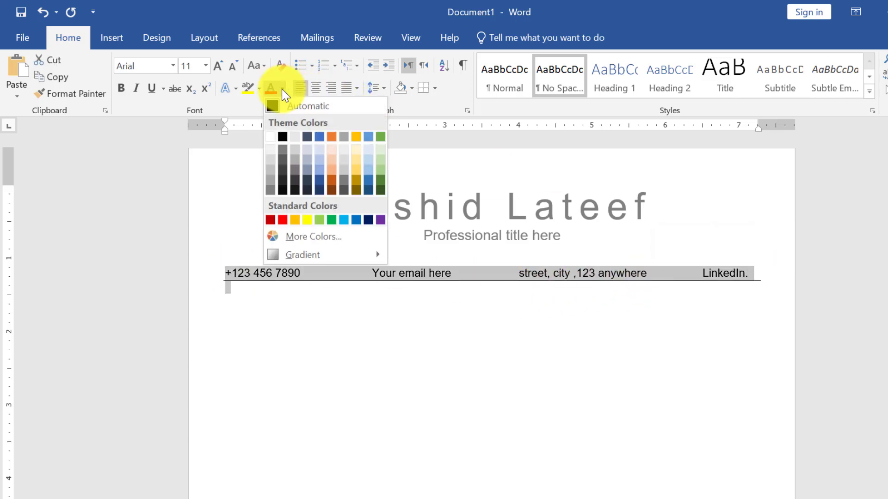
click(293, 180)
click(285, 302)
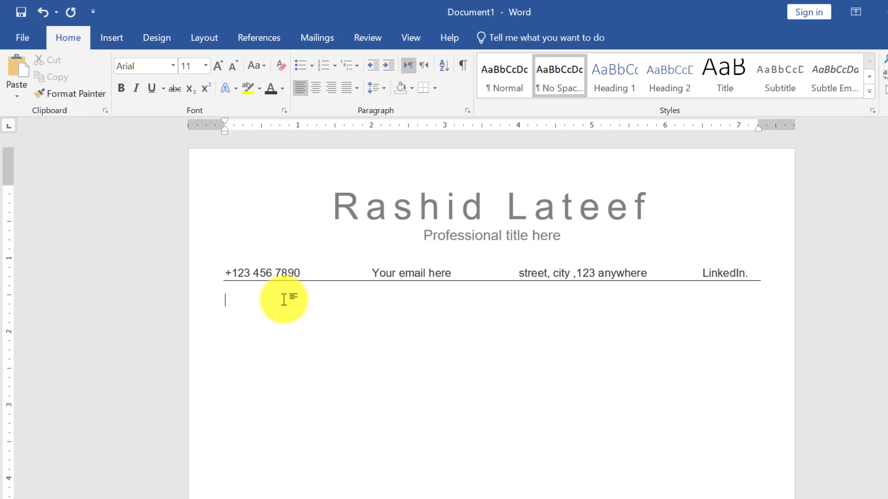
- Copy the profile paragraph from the Notepad notes and switch back to the résumé
key(alt+Tab)
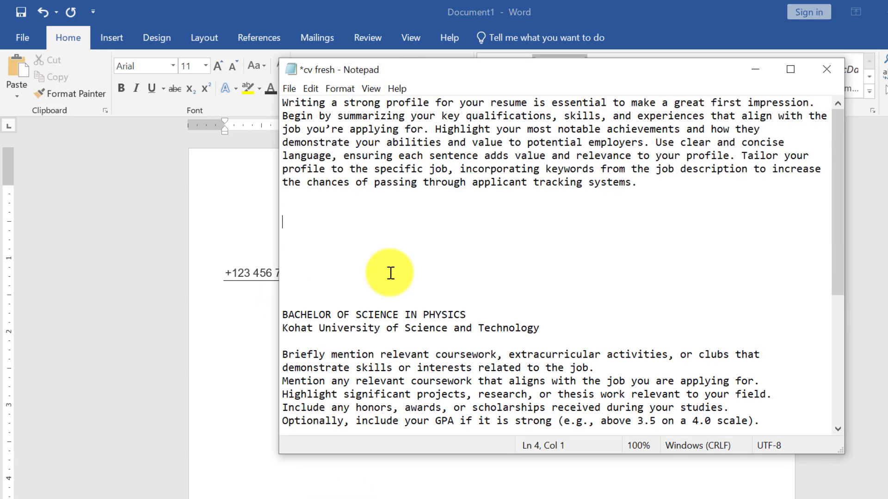
drag(670, 188, 285, 105)
right_click(284, 105)
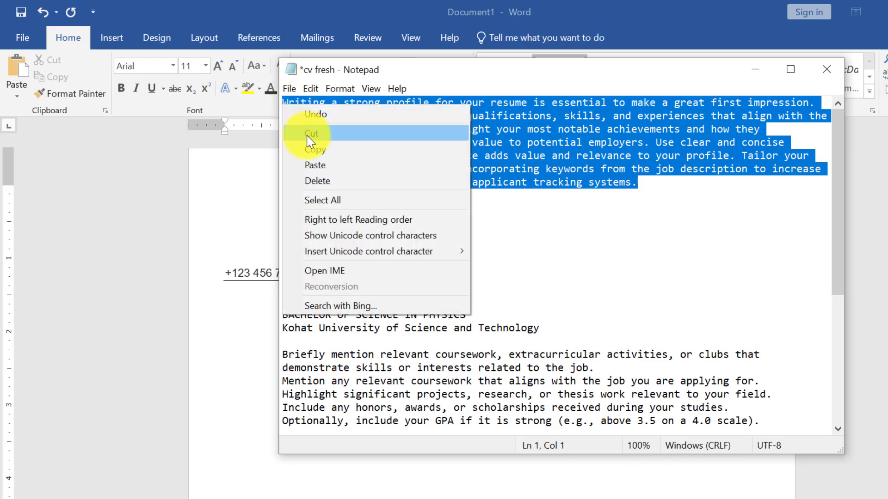
click(323, 151)
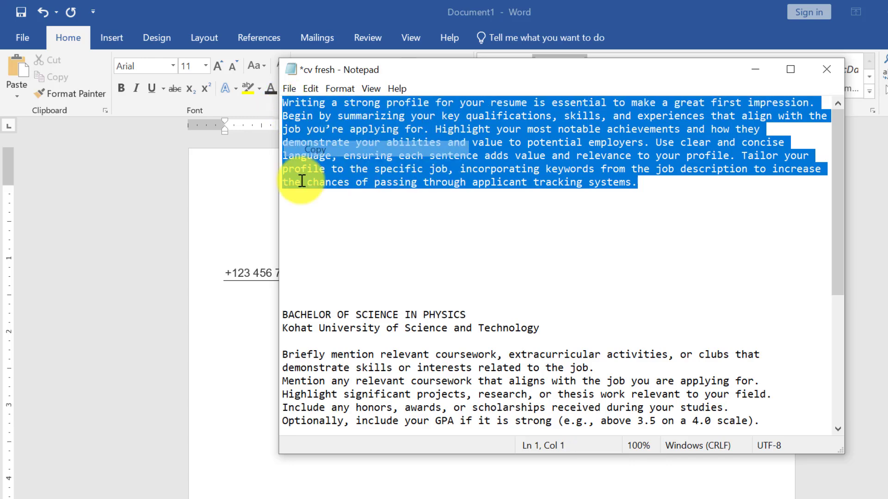
click(245, 290)
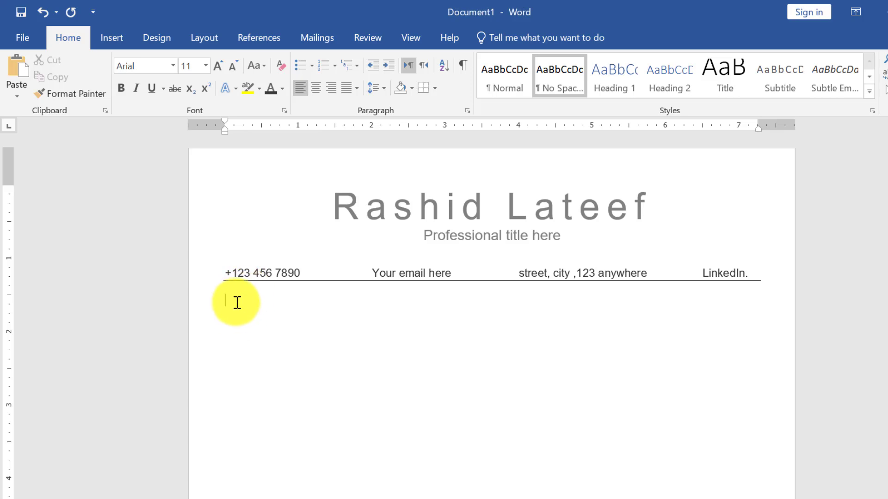
- Paste the profile paragraph as plain text below the rule, keeping it in Arial
right_click(237, 302)
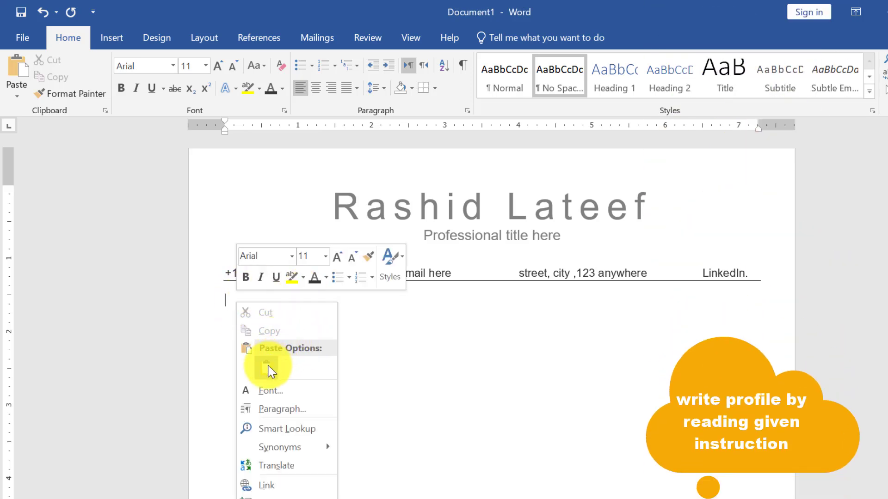
click(269, 370)
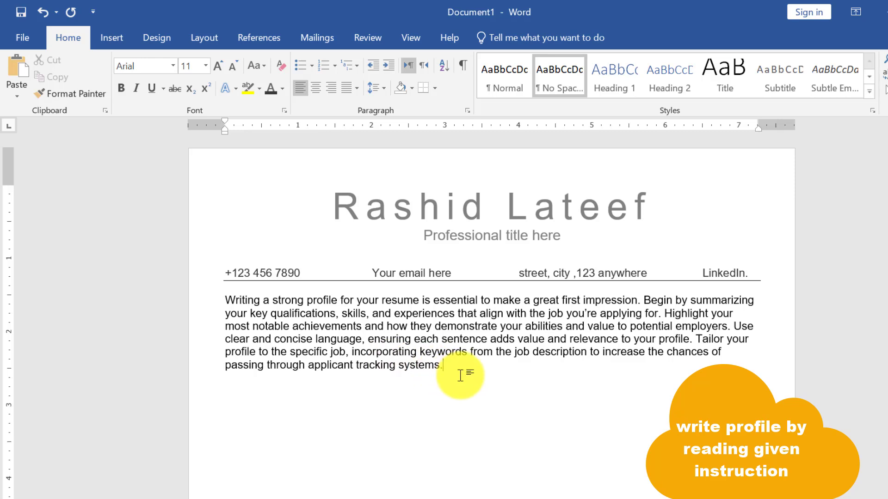
drag(460, 376, 223, 300)
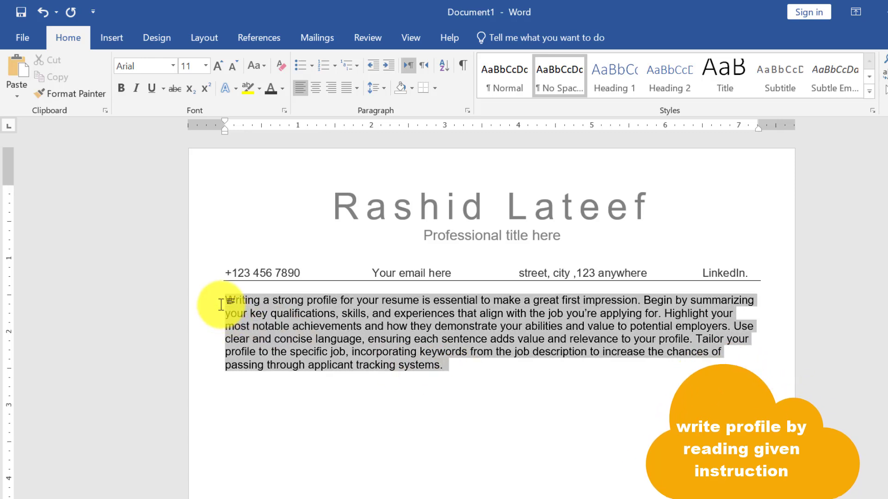
click(174, 70)
click(174, 70)
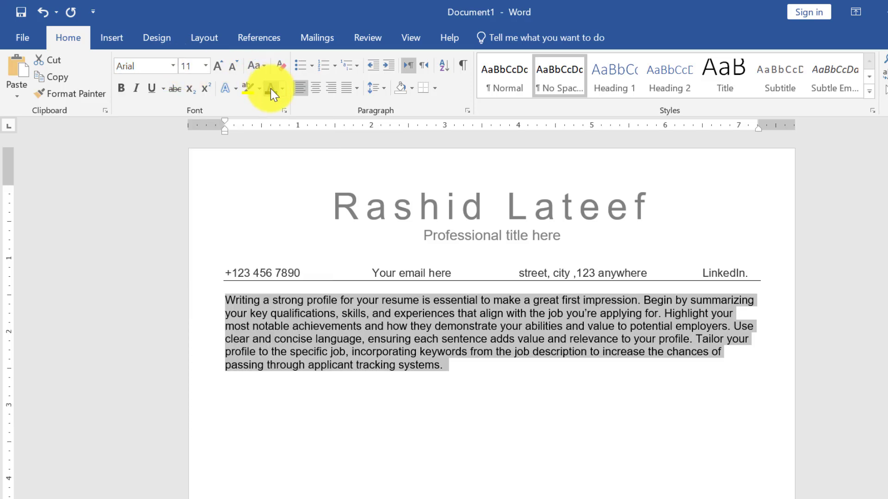
click(467, 380)
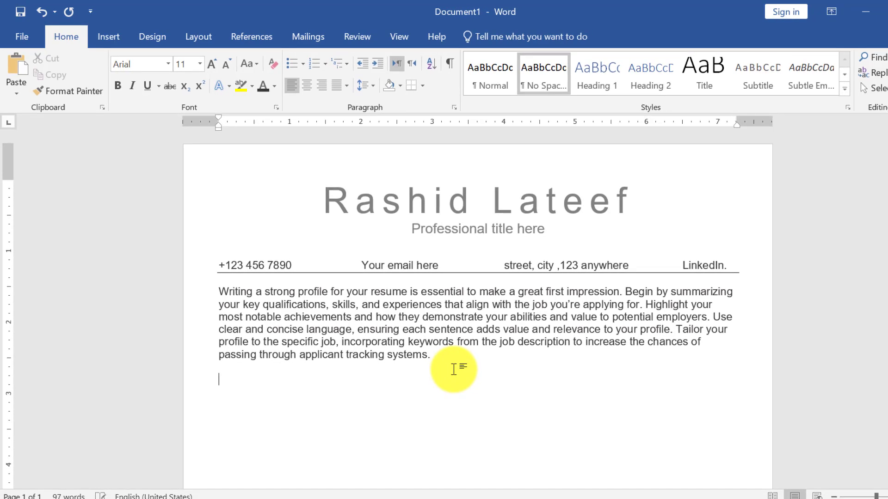
- Type the EDUCATION heading with a rule under it, center it, and move to the line below
key(Return)
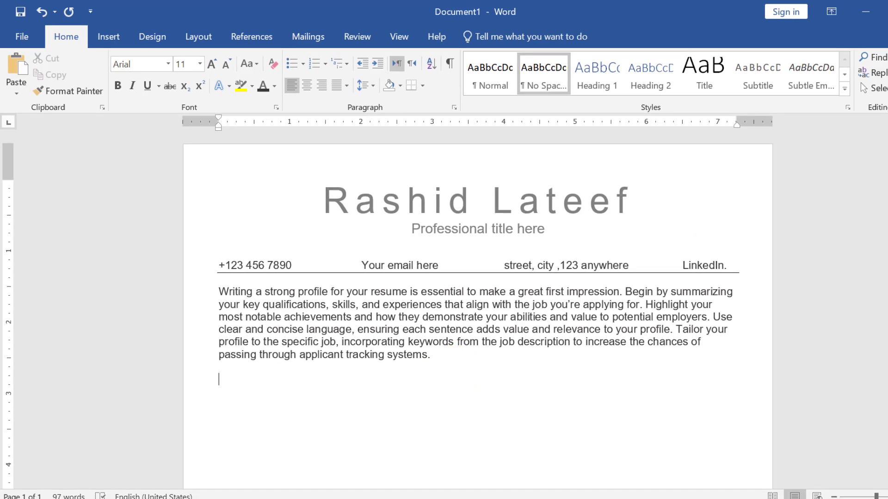
scroll(305, 324, down, 2)
text(E)
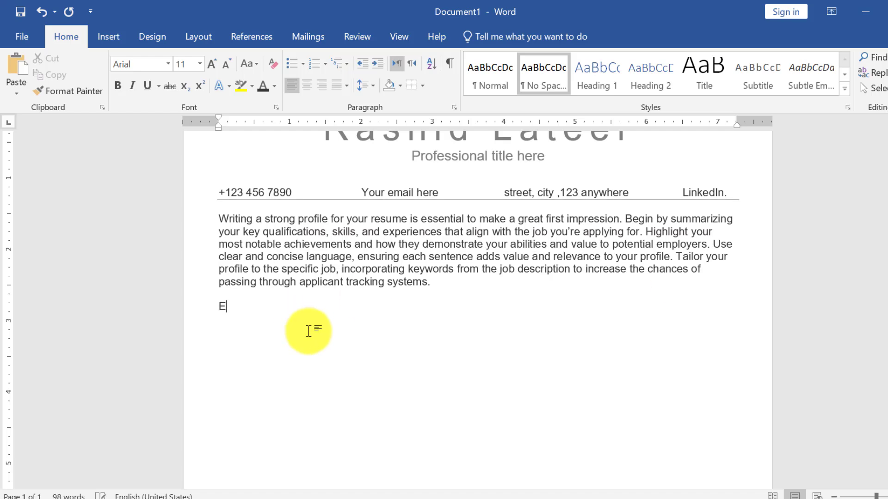
text(DUCATION)
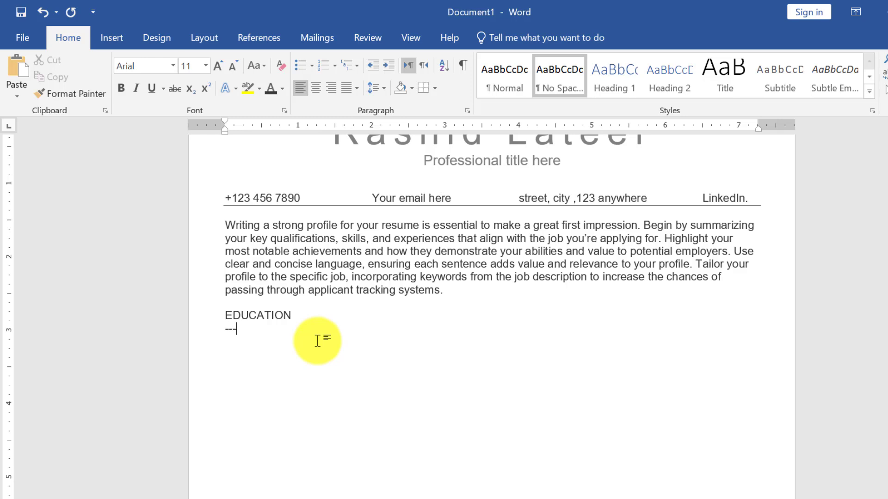
key(Return)
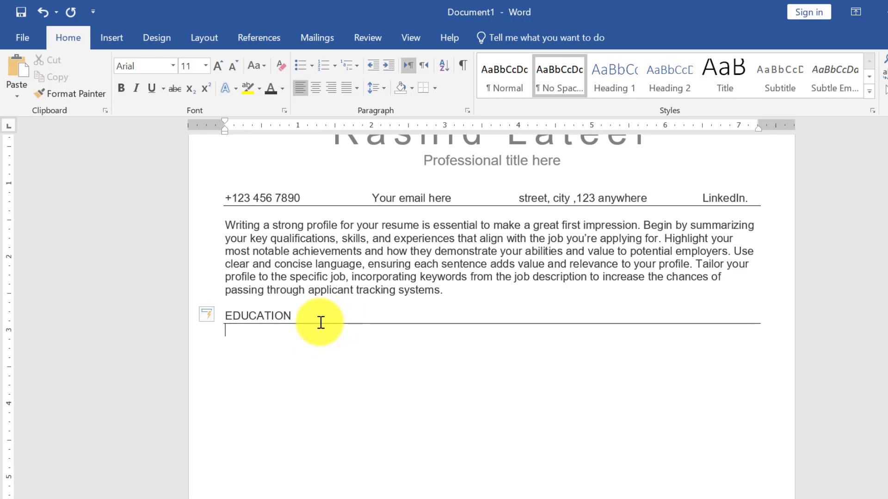
click(319, 321)
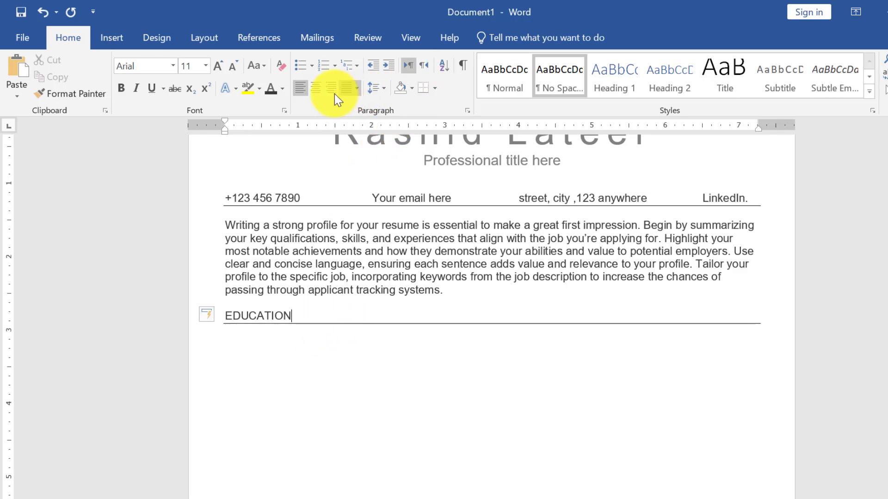
click(319, 90)
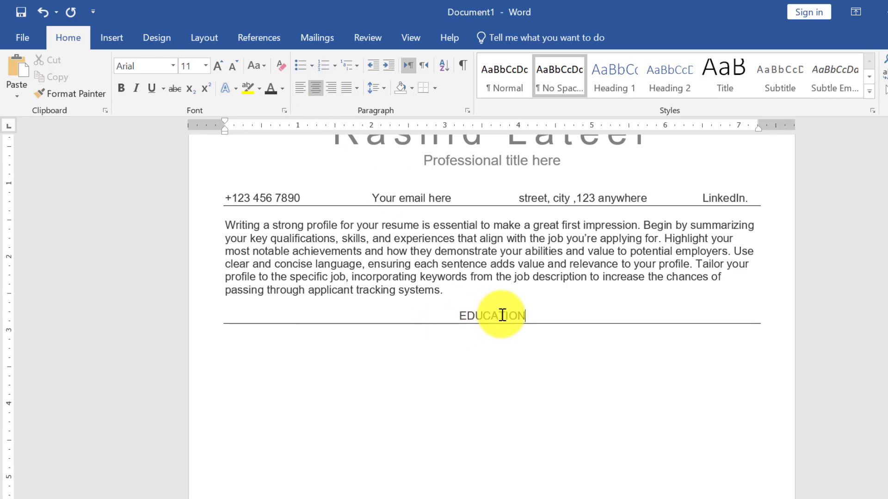
drag(527, 320, 508, 319)
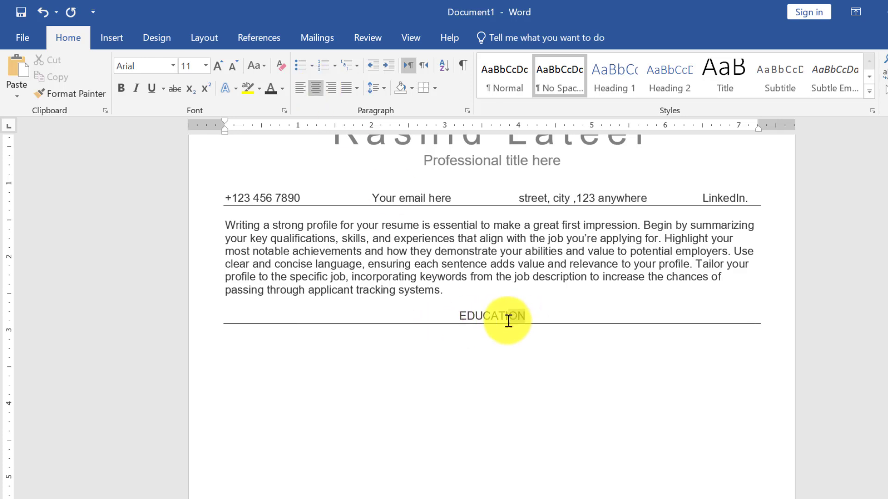
click(234, 346)
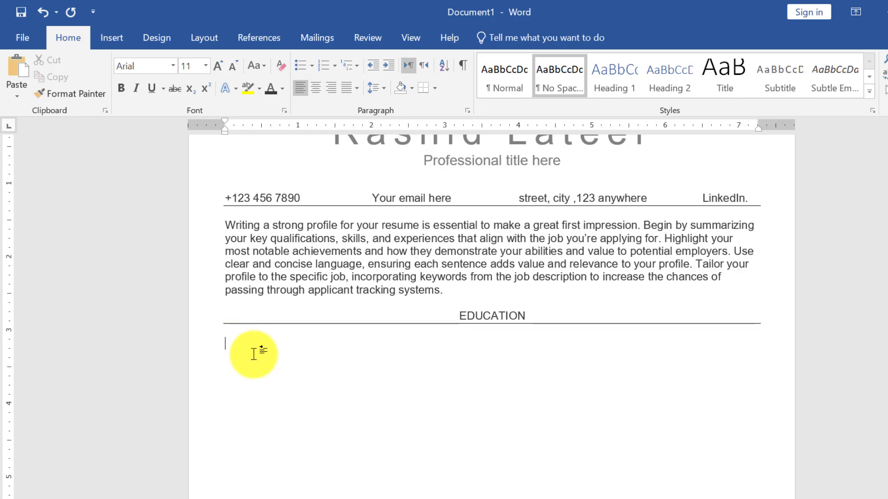
- Copy the education entries, physics degree through Matric, from the cv fresh notes
click(354, 455)
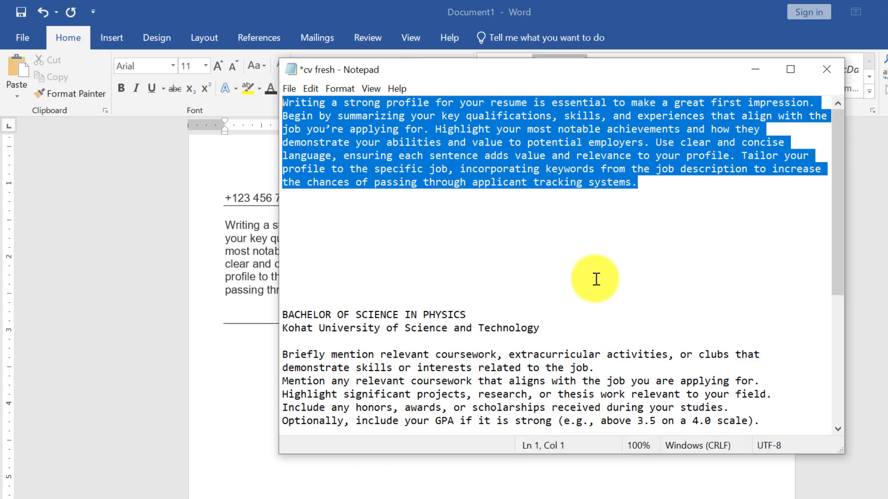
drag(840, 273, 837, 311)
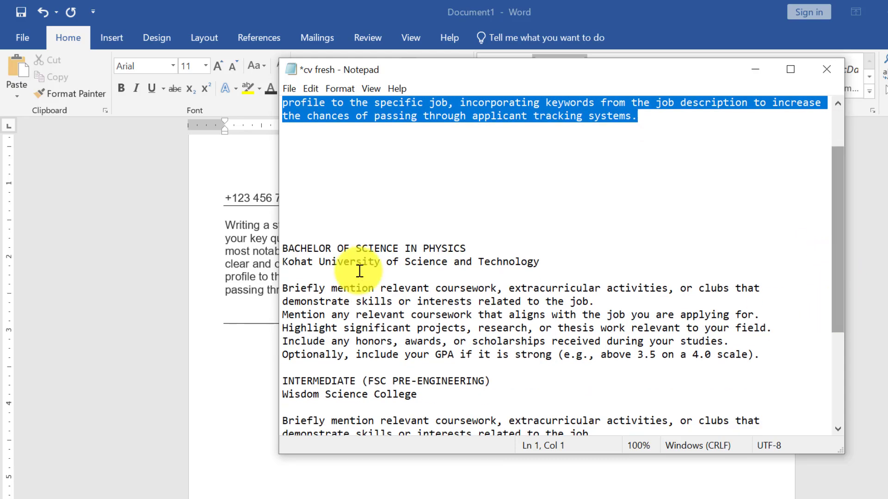
drag(287, 247, 663, 437)
right_click(420, 277)
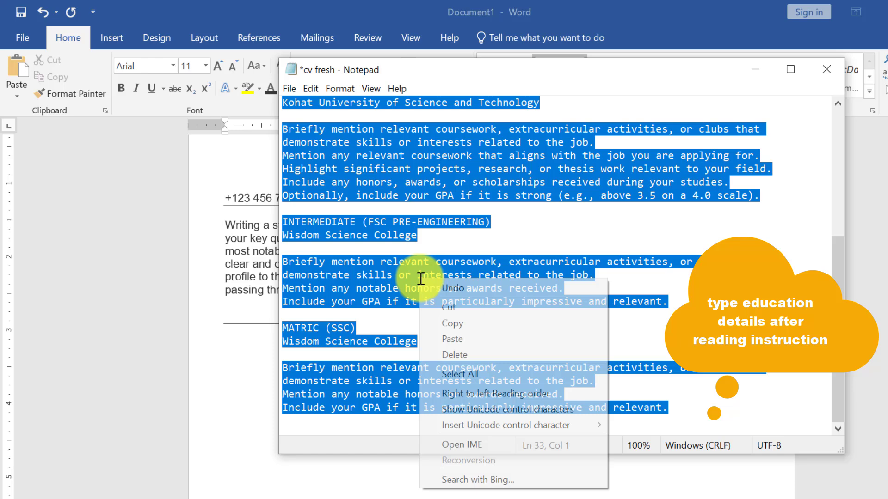
click(452, 323)
click(252, 436)
- Paste the physics degree, FSC Pre-Engineering and Matric (SSC) entries under EDUCATION and review them
click(244, 348)
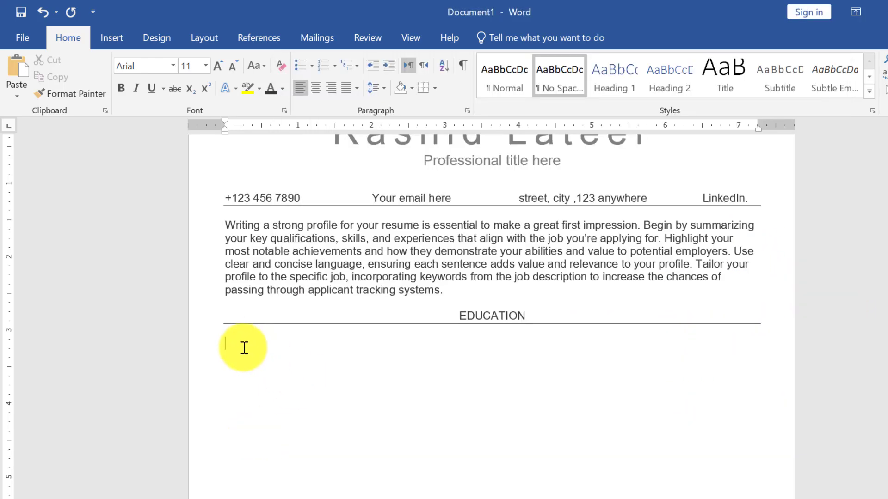
right_click(244, 348)
click(285, 204)
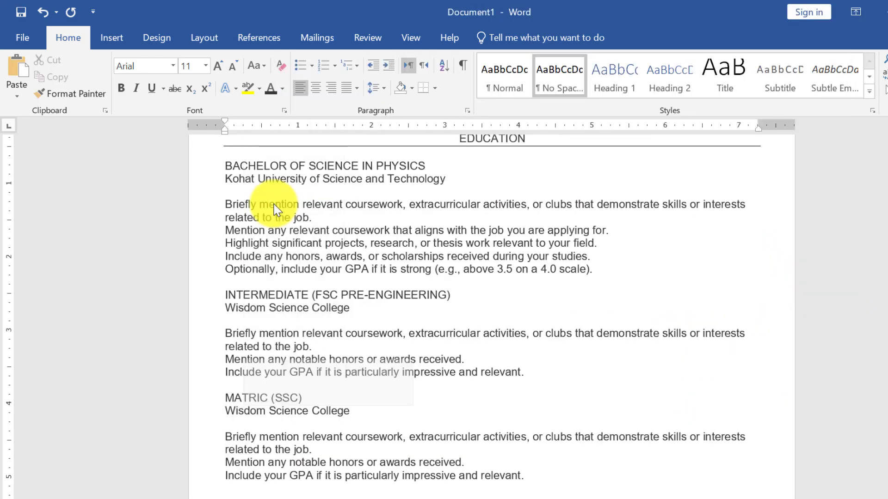
scroll(492, 314, up, 3)
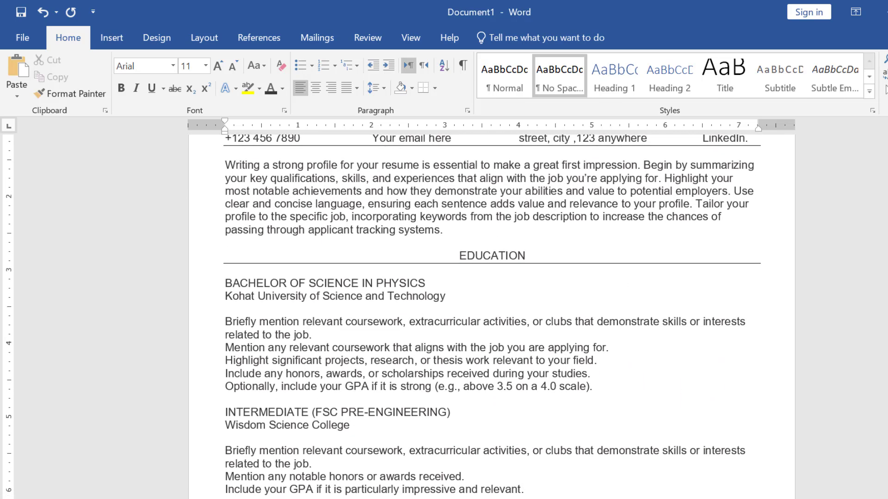
scroll(491, 314, down, 2)
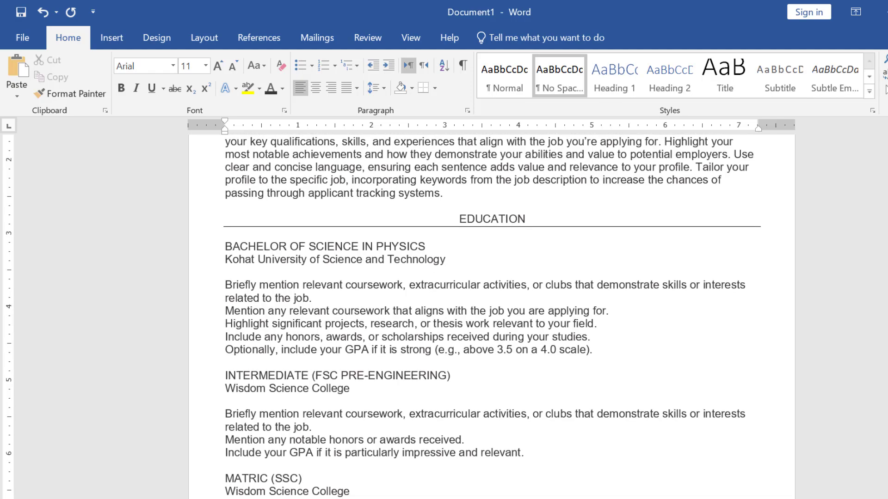
scroll(491, 314, down, 1)
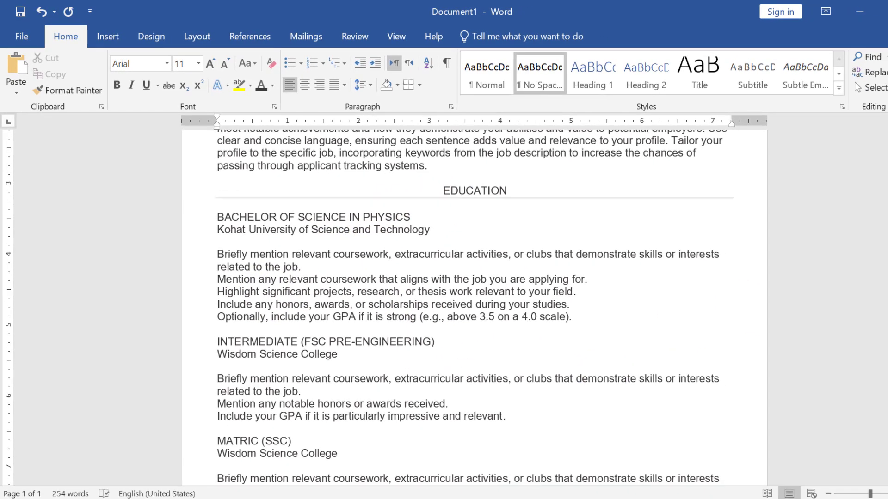
scroll(474, 306, down, 3)
scroll(474, 305, up, 2)
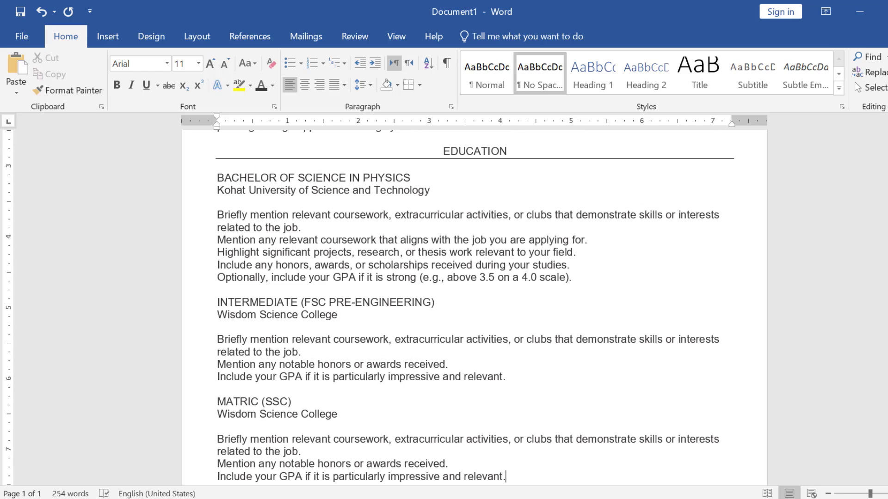
scroll(474, 305, down, 1)
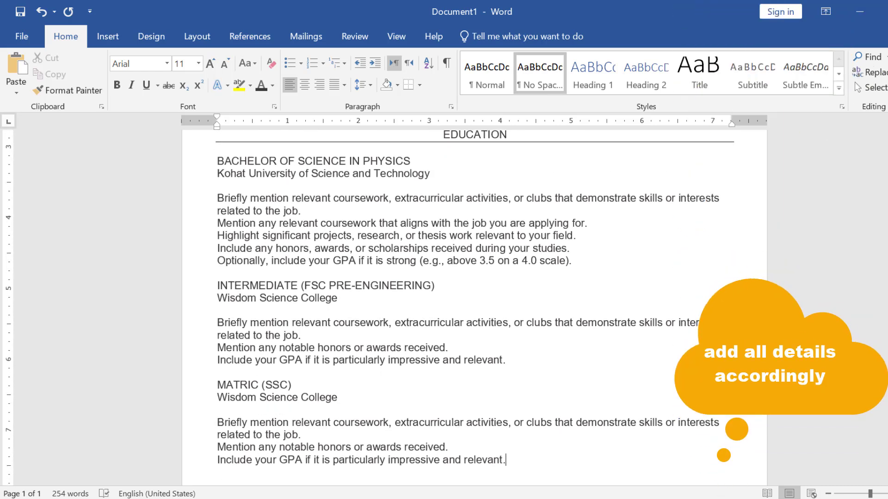
scroll(474, 305, up, 2)
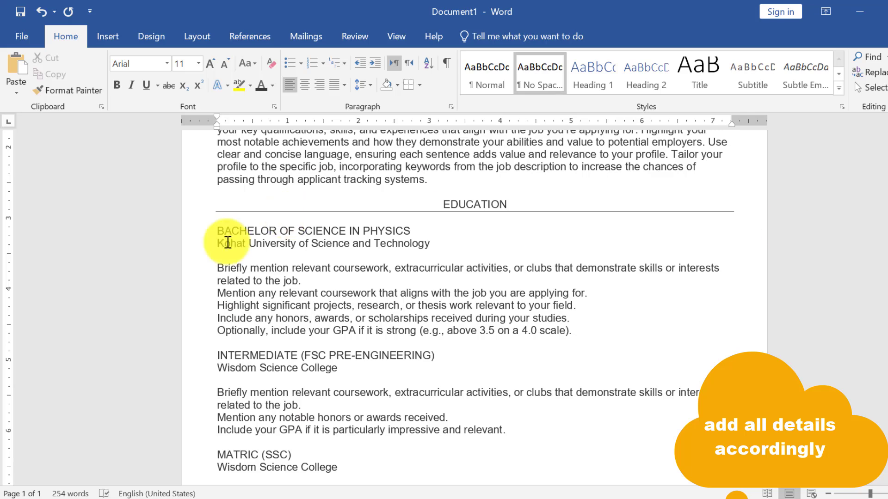
- Bullet the five physics degree description lines and the Intermediate description lines
drag(214, 264, 581, 336)
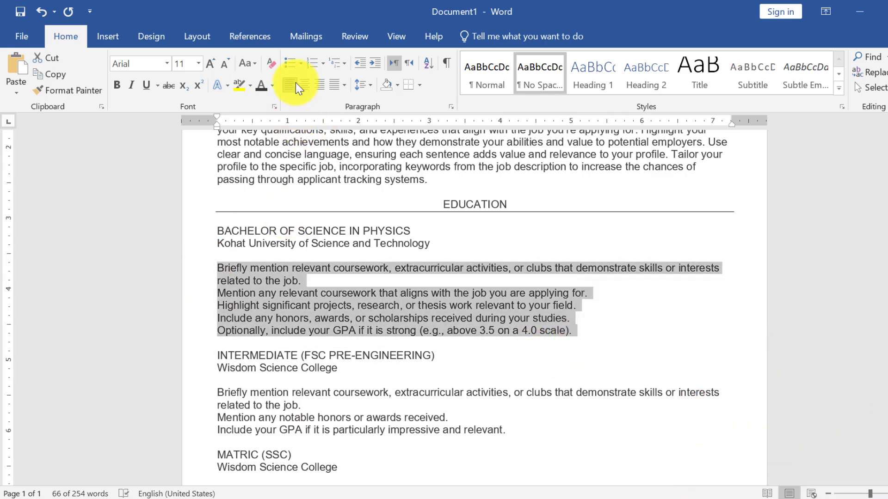
click(294, 65)
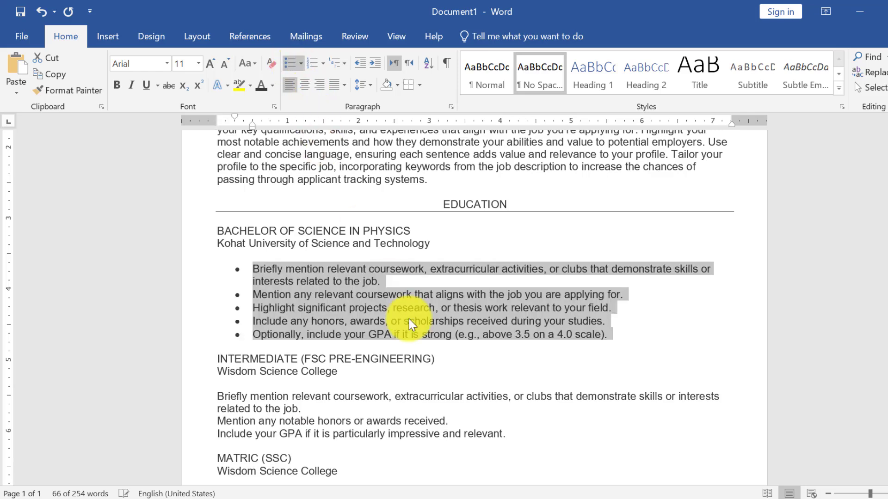
scroll(474, 301, down, 3)
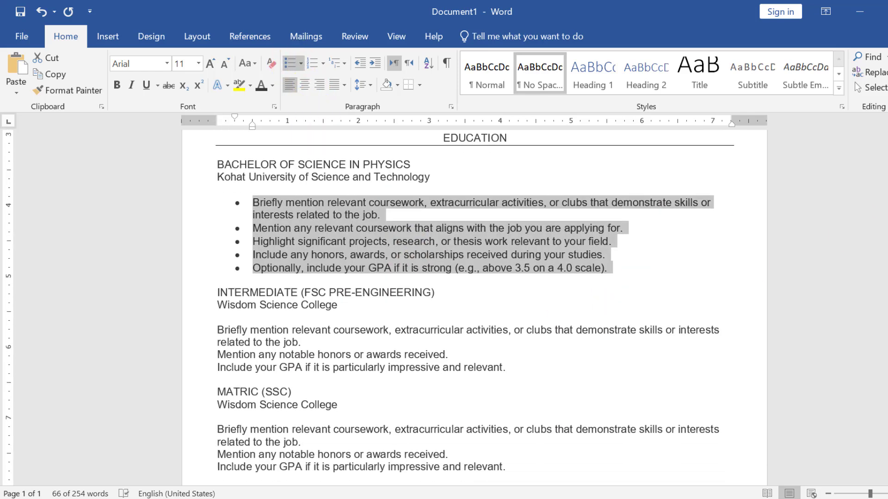
click(216, 262)
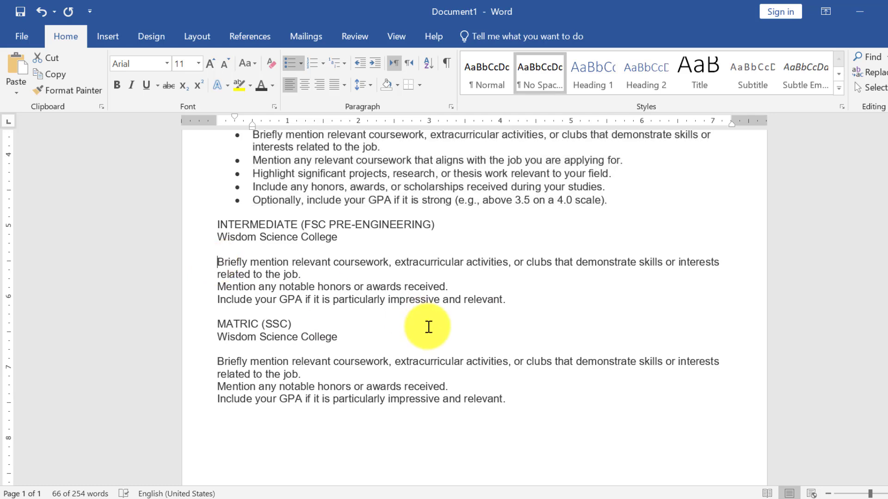
shift+click(482, 306)
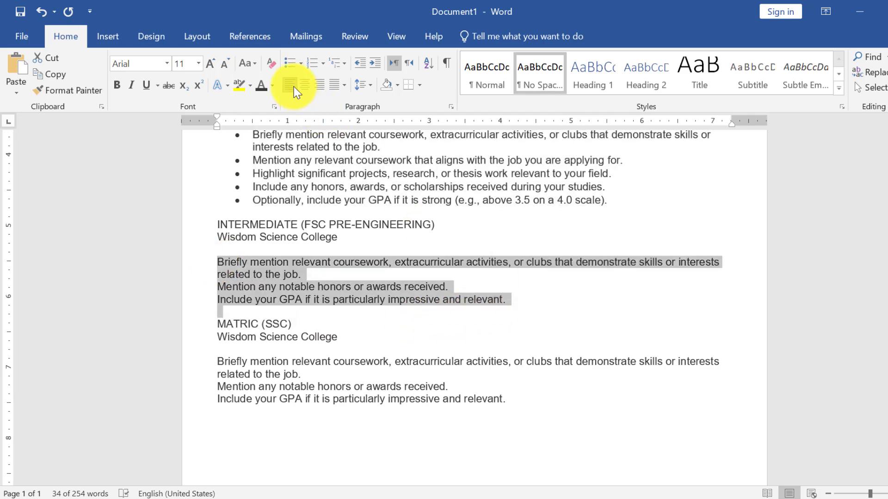
click(291, 64)
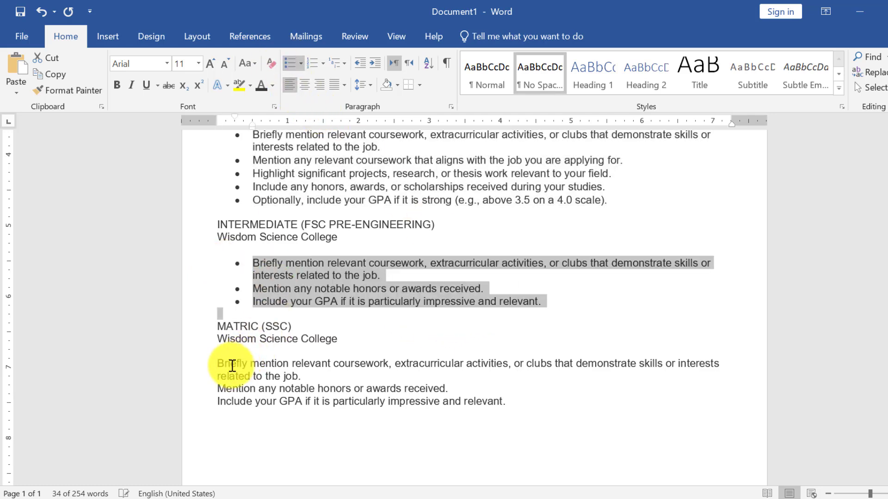
- Bullet the three MATRIC description lines, then select the education content
click(225, 363)
drag(217, 363, 549, 410)
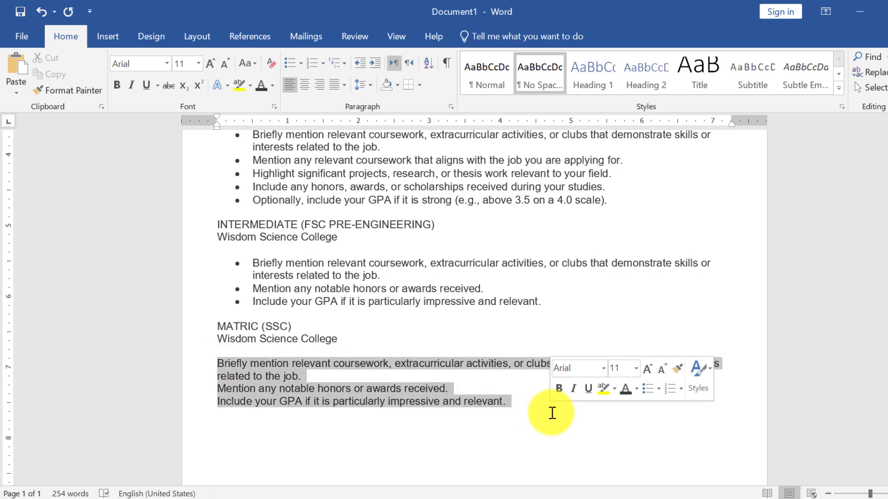
click(291, 65)
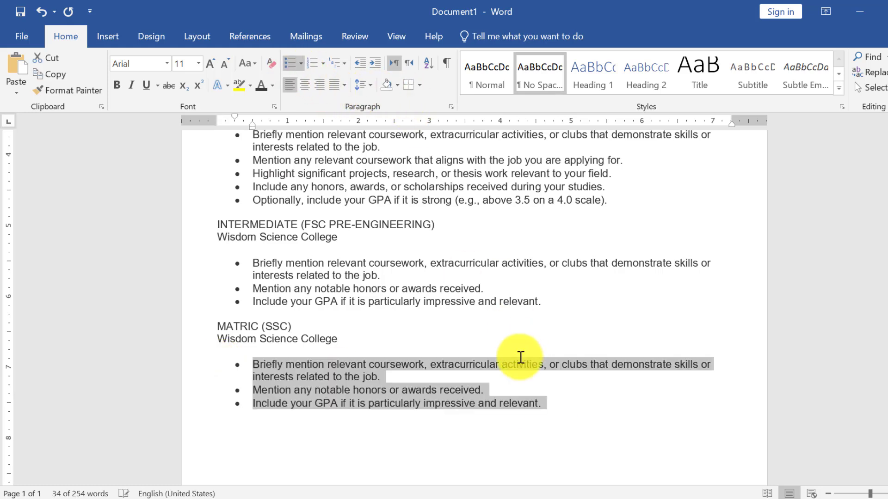
click(576, 412)
drag(559, 406, 230, 227)
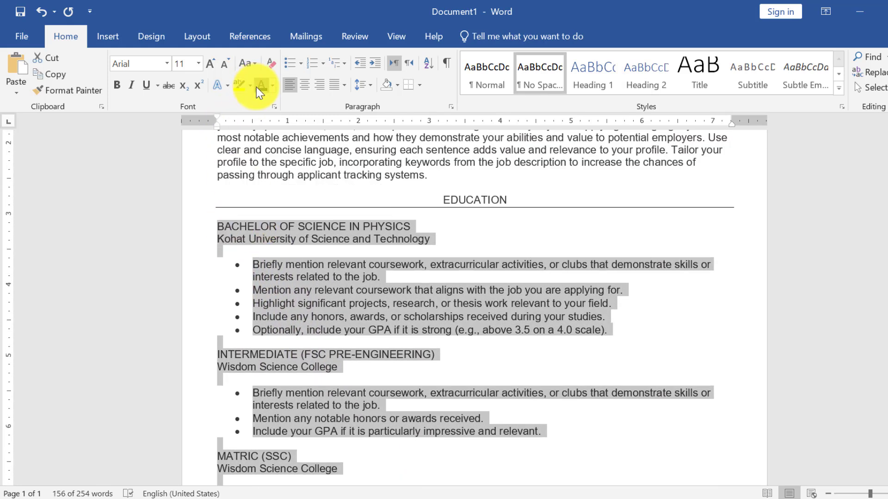
- End the education list and add a centred SKILLS heading with a rule beneath it
scroll(558, 309, down, 5)
click(558, 308)
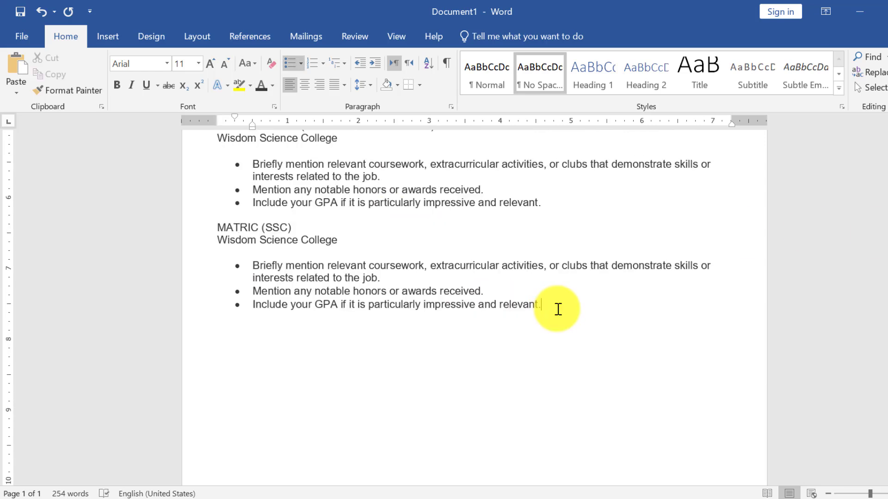
key(Return)
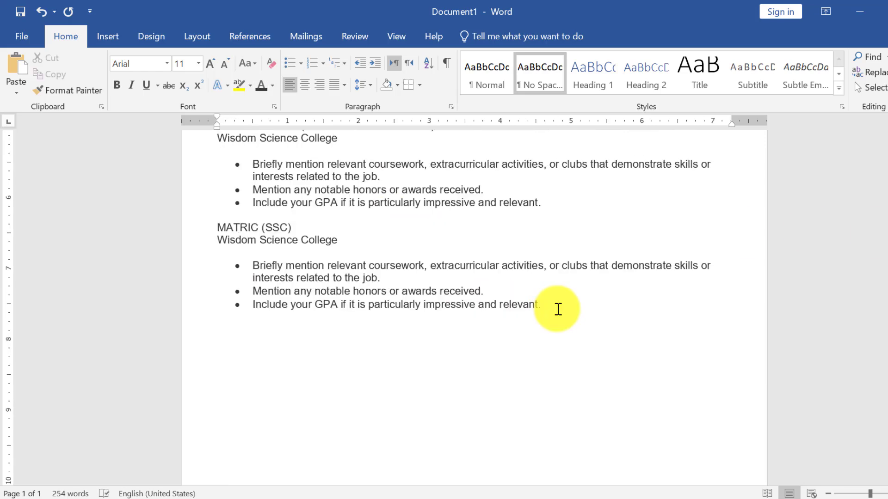
text(SKILLS---)
key(Return)
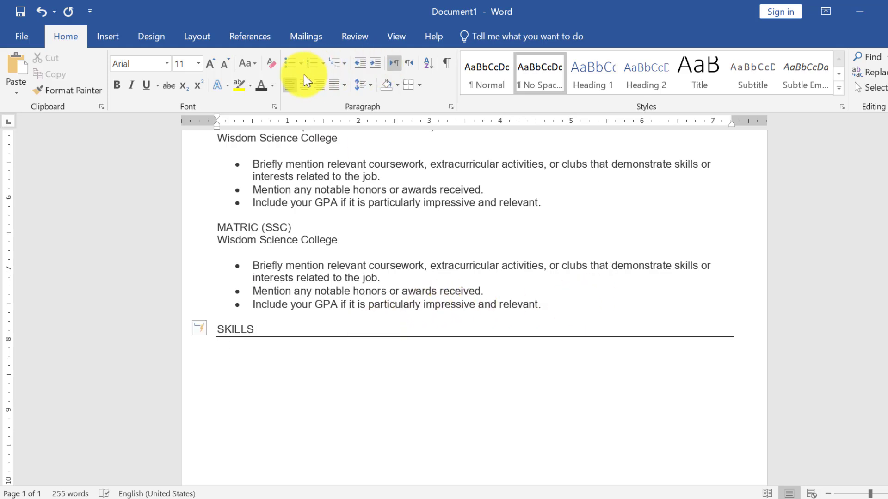
click(304, 86)
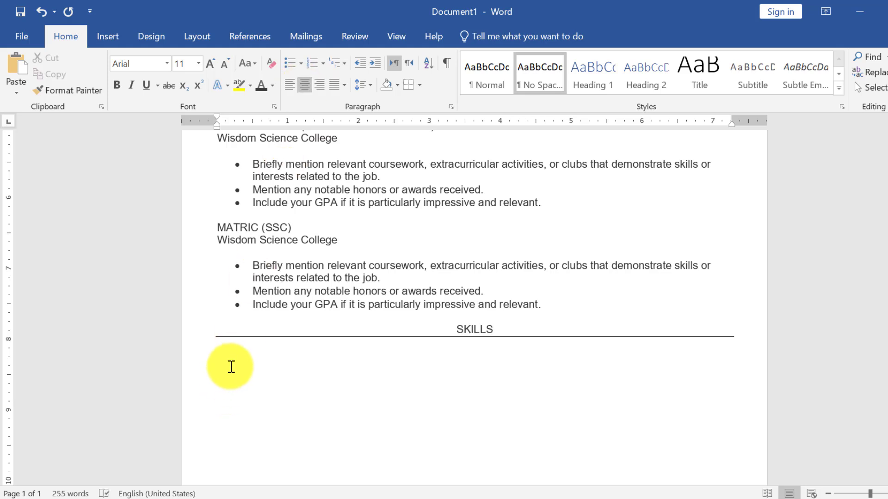
- Type a first row of four tab-separated 'your skills here' placeholders
click(235, 347)
text(you)
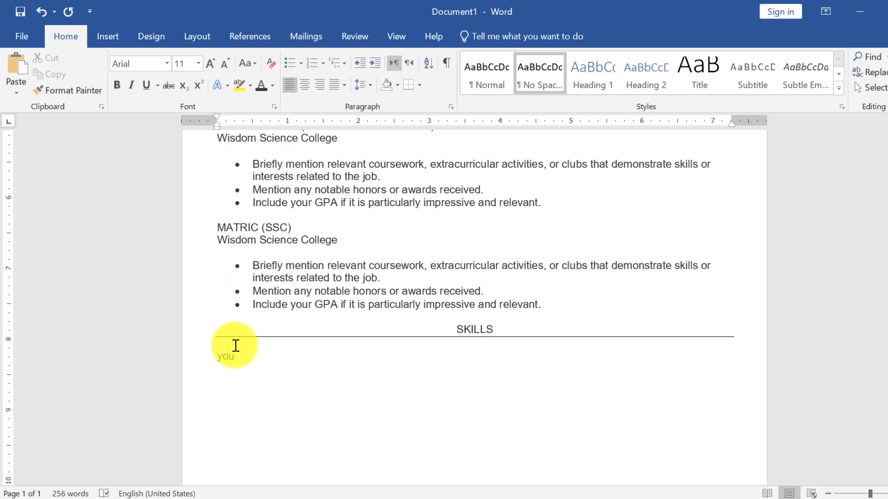
text(r skills here)
key(Tab)
key(Tab)
text(your)
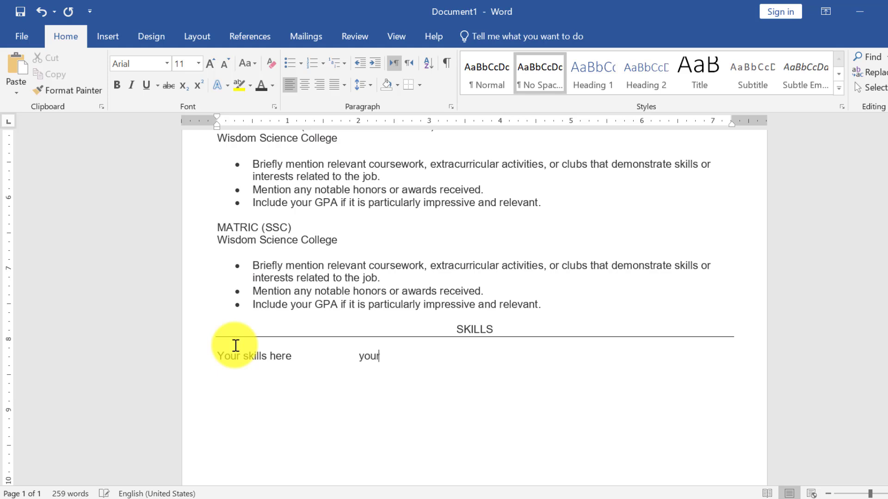
text( skills here)
key(Tab)
key(Tab)
text(your ski)
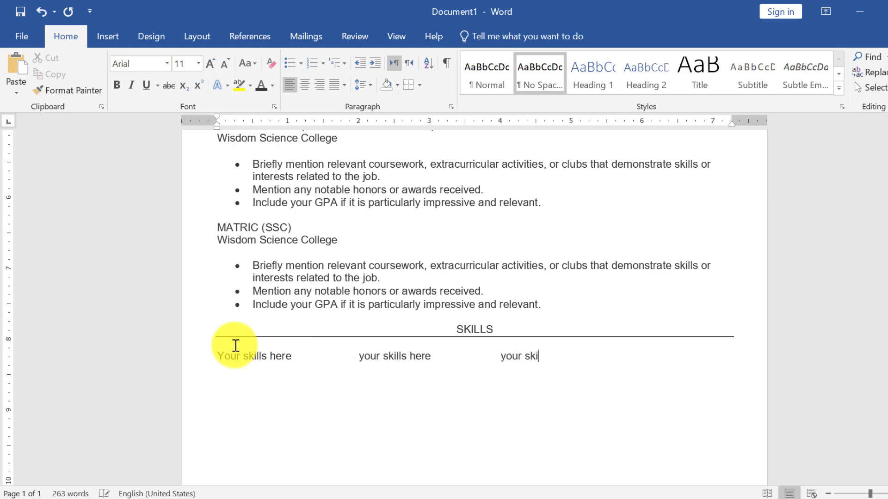
text(lls here)
key(Tab)
key(Tab)
text(your skills herre)
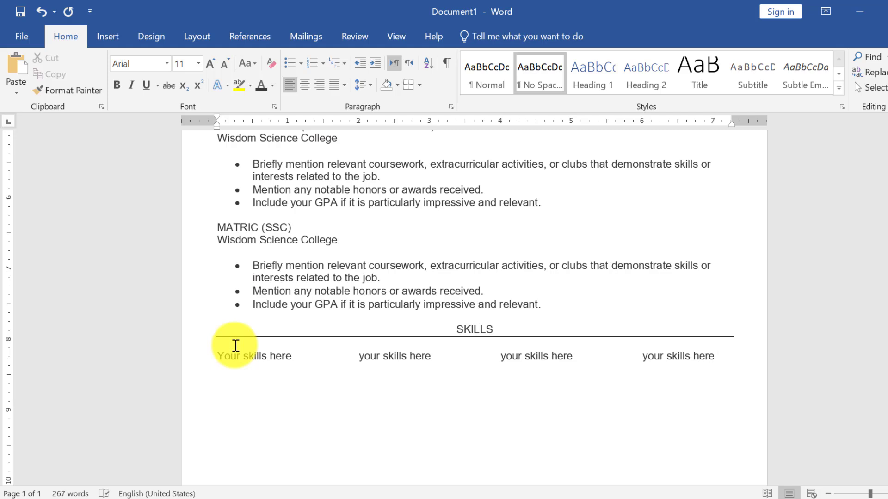
- Add a second row of 'your skills here' placeholders and begin the EXPERIENCE heading
key(Return)
text(Your skjills here)
key(Tab)
text(your skills here)
key(Tab)
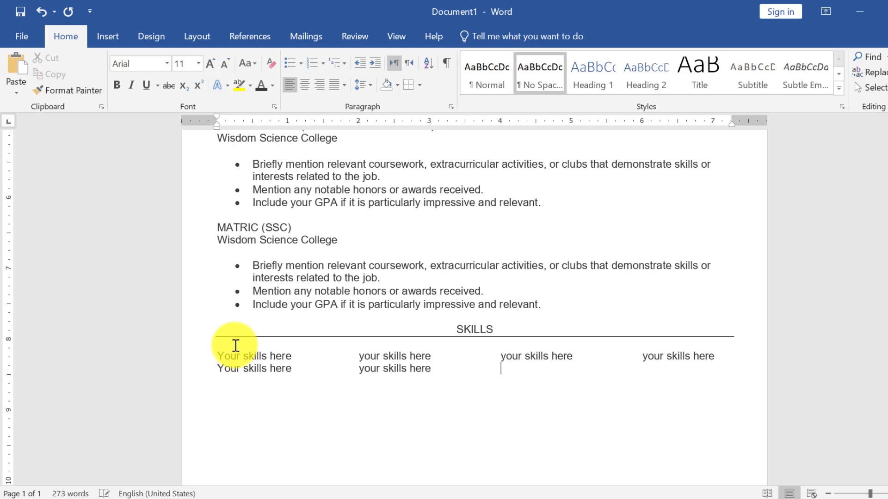
text(your skills here)
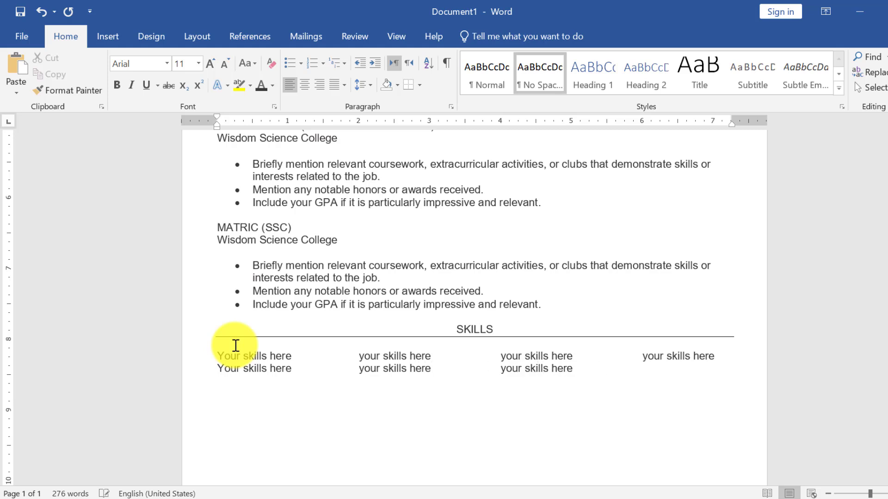
text(your skills here)
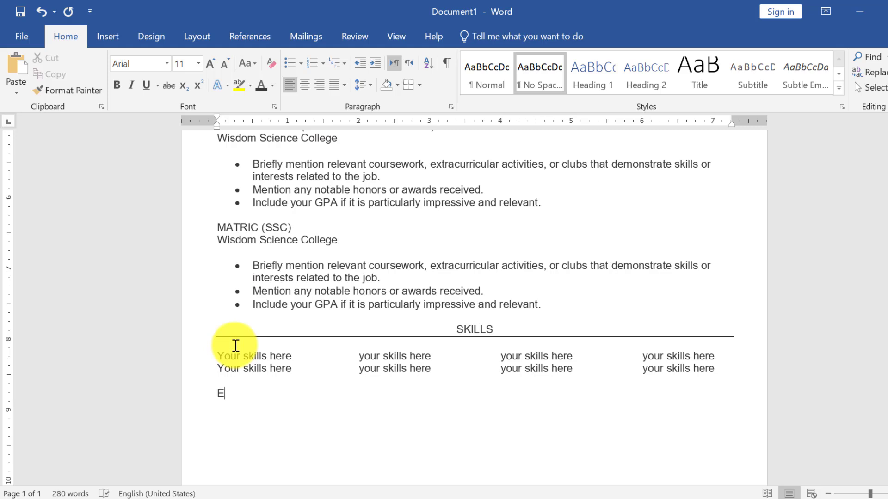
text(XPERI)
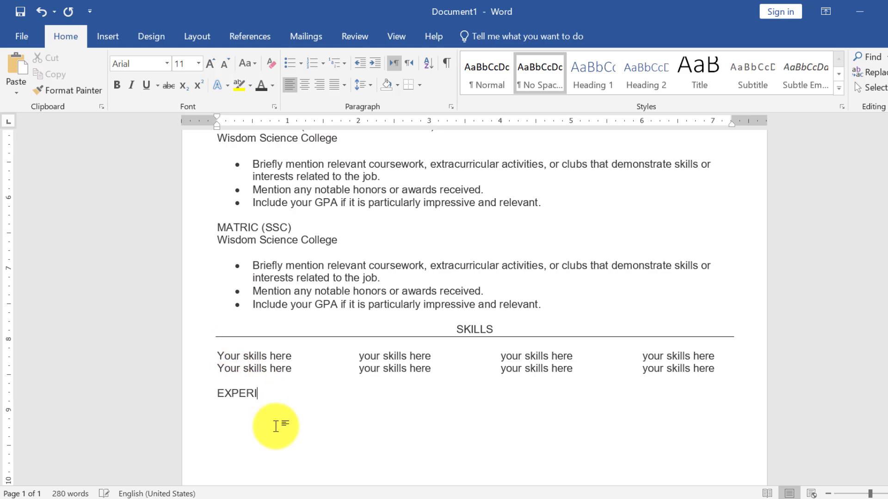
text(EN)
text(---)
- Rule and centre the EXPERIENCE heading, then type 'fresh' left-aligned below it
key(Return)
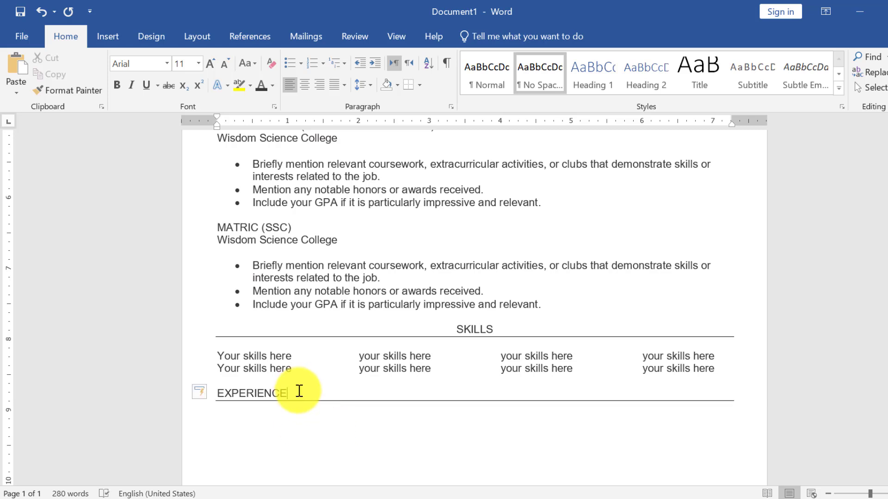
click(307, 89)
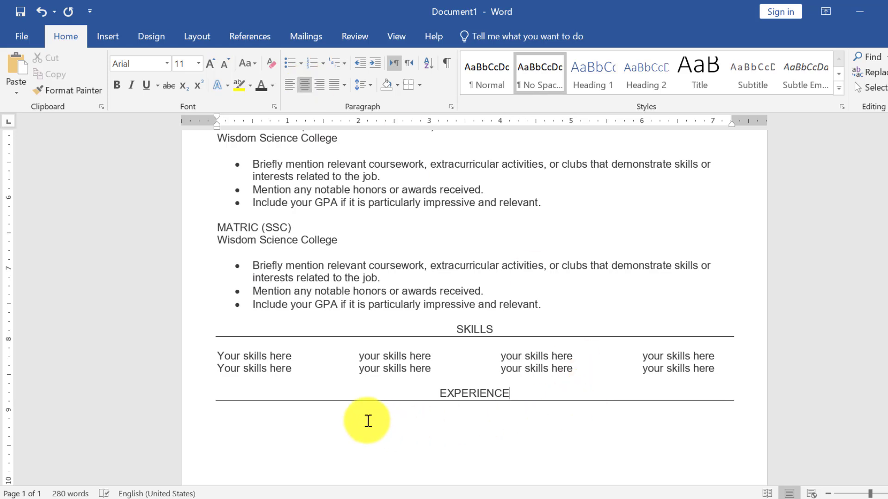
click(368, 420)
scroll(360, 407, down, 3)
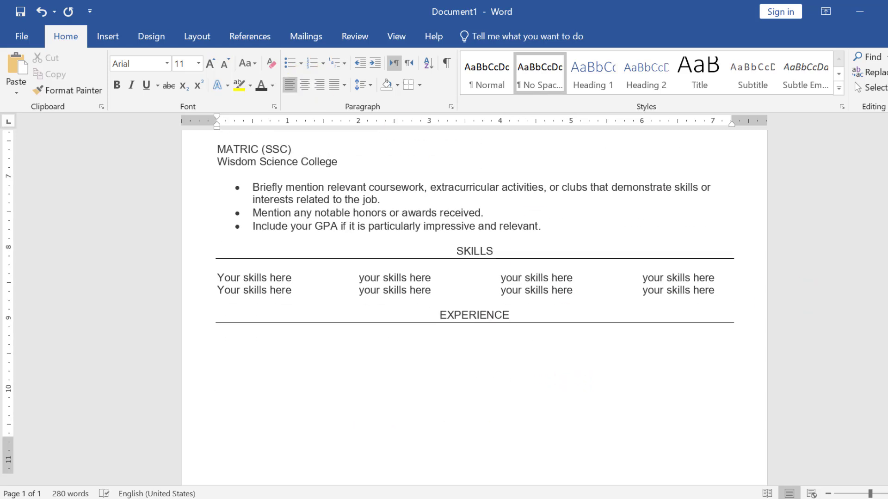
text(fresh)
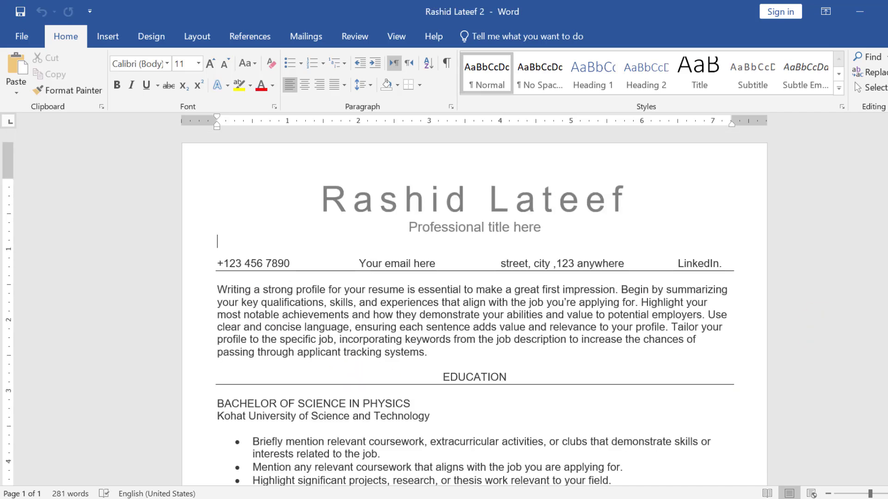
scroll(442, 345, down, 2)
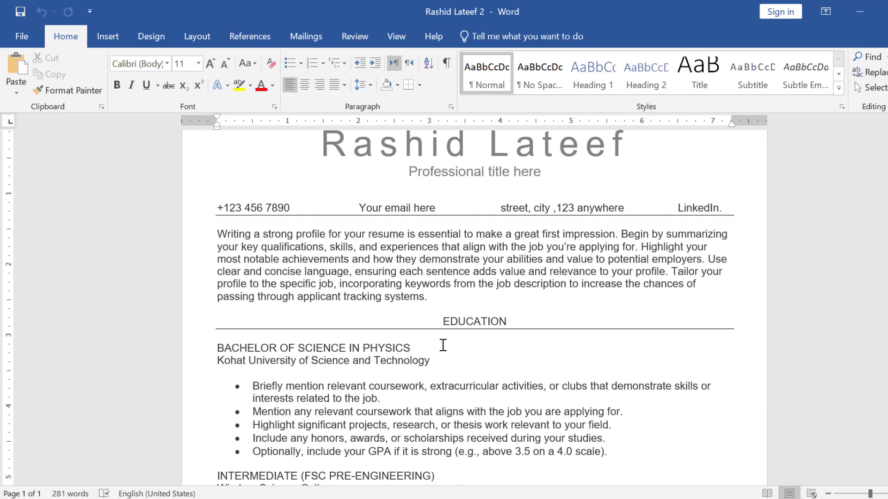
- Push 2018-2022 to the right margin of the Bachelor of Science line with a tab stop
click(442, 345)
text(201)
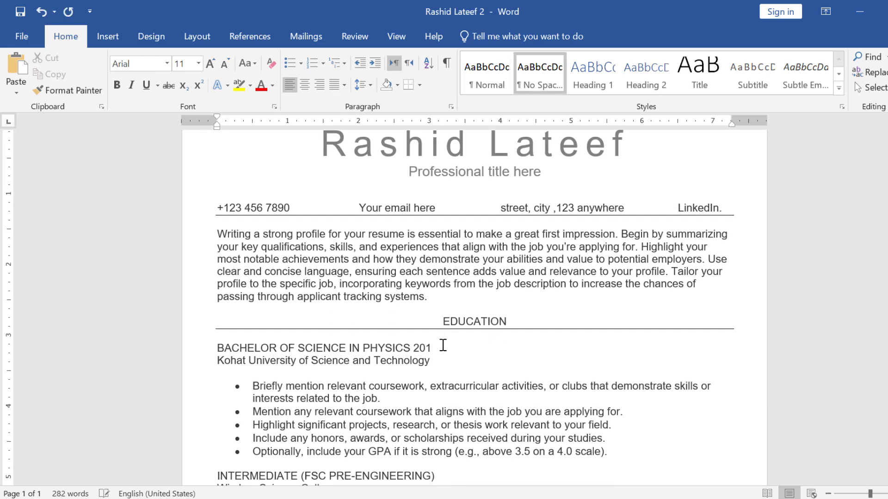
text(8-2022)
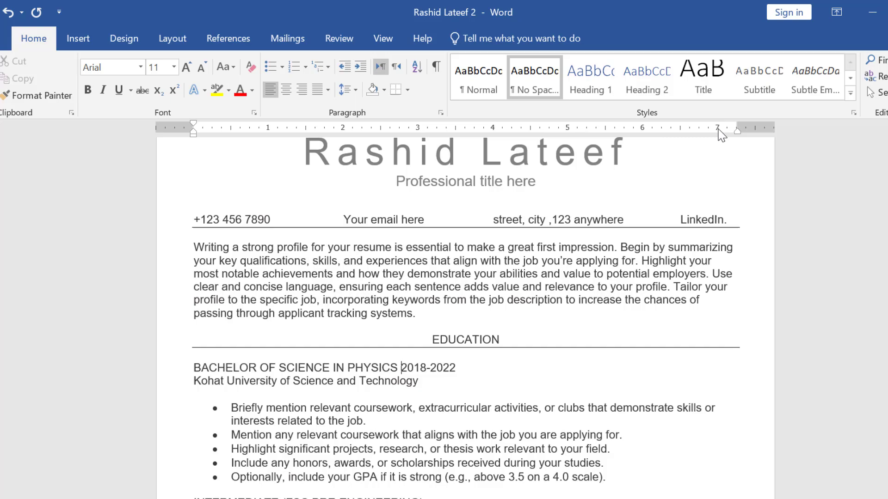
drag(735, 126, 739, 125)
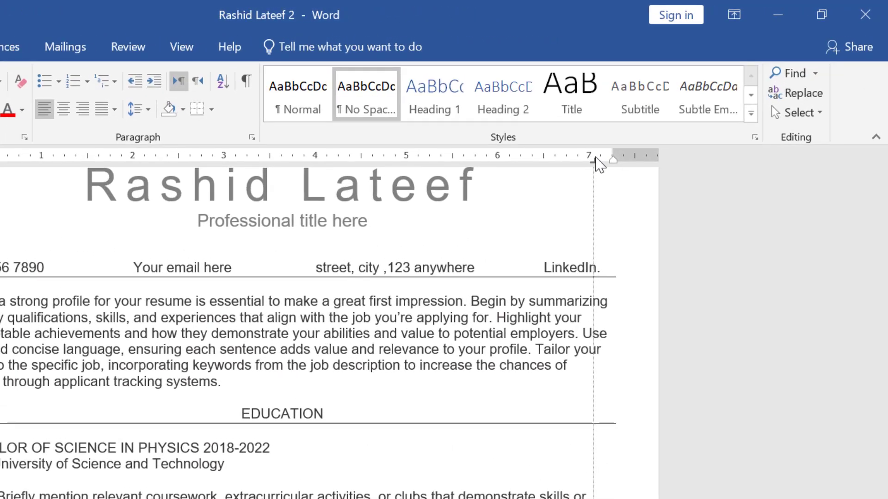
drag(595, 157, 612, 159)
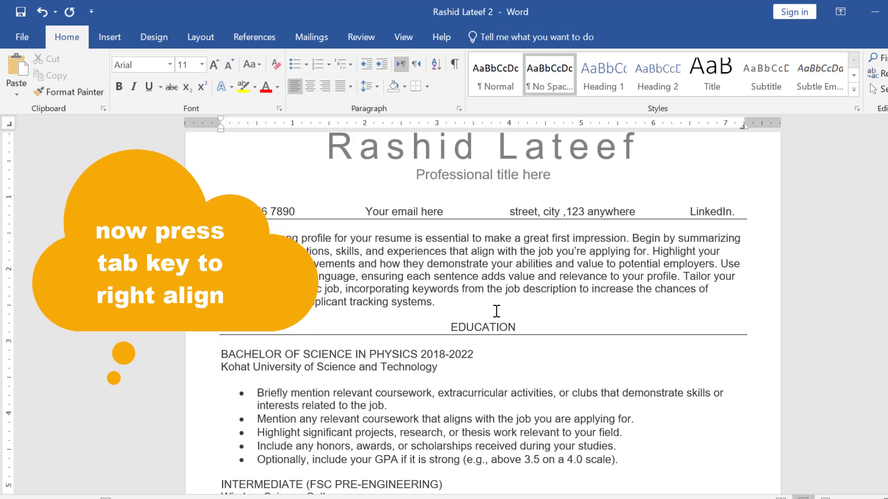
key(Tab)
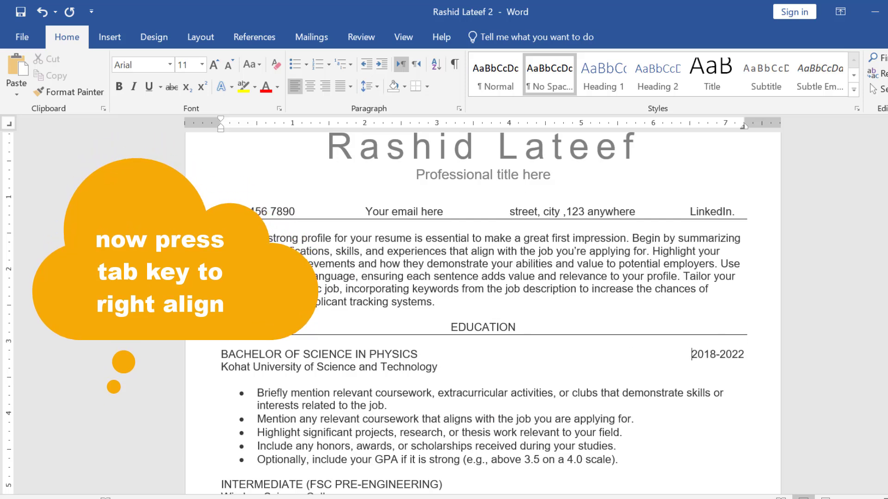
scroll(591, 447, down, 3)
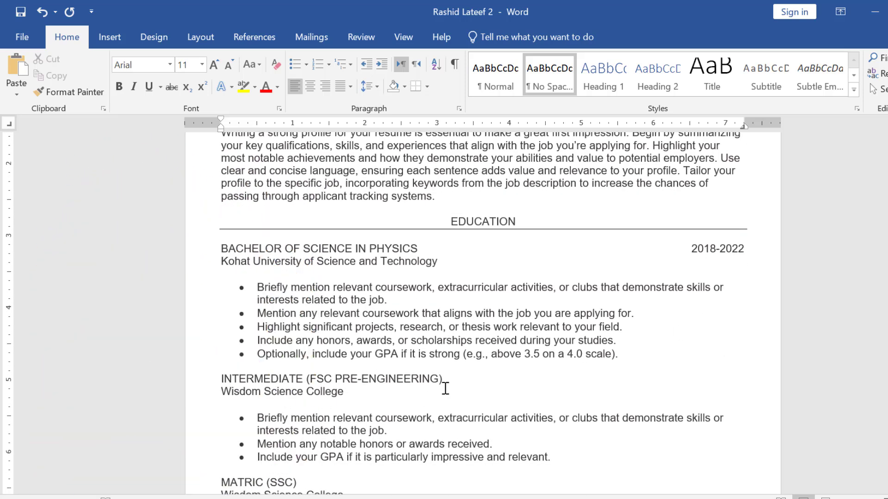
- Right-align 2016-2018 at the end of the INTERMEDIATE line with a margin tab stop
click(461, 384)
text(2016-2018)
drag(737, 123, 746, 124)
key(Tab)
- Right-align 2014-2016 at the end of the MATRIC (SSC) line with a margin tab stop
scroll(483, 310, down, 5)
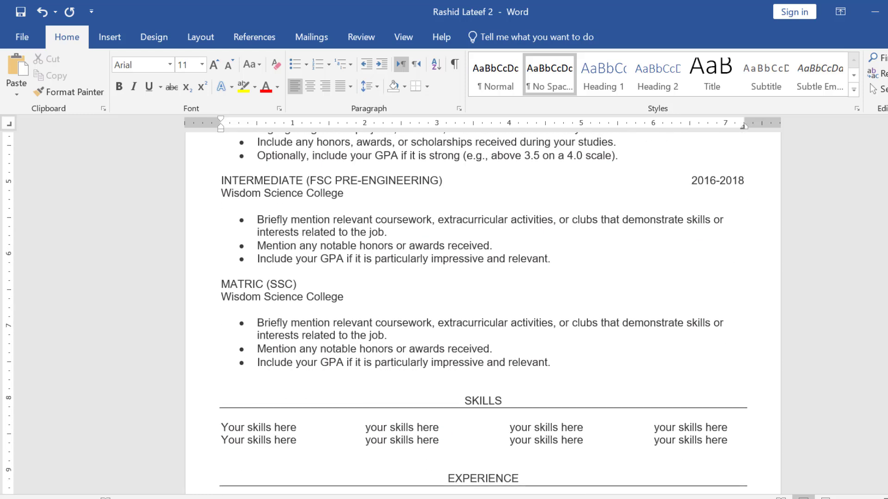
click(331, 283)
text(2014-2016)
drag(735, 126, 744, 124)
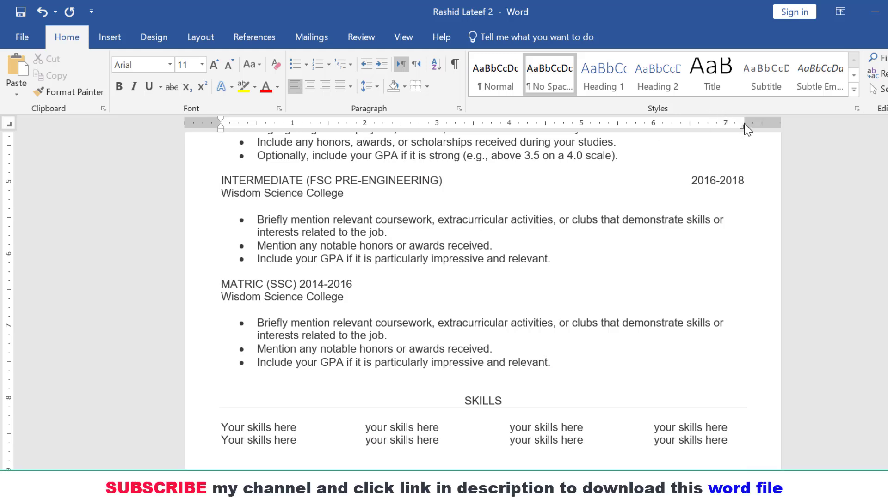
key(Tab)
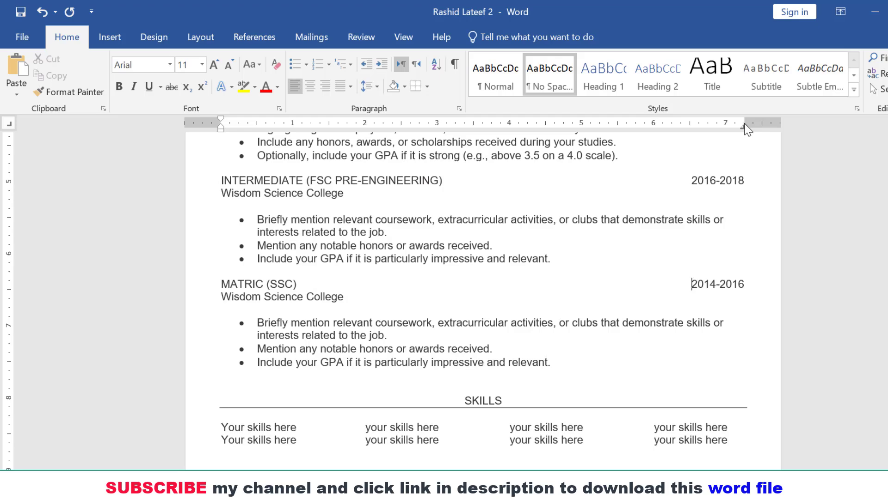
scroll(483, 301, up, 10)
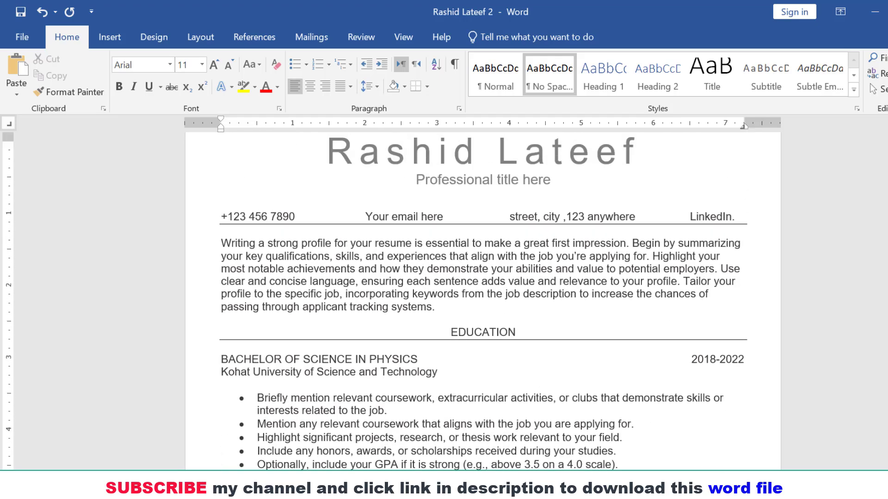
scroll(483, 301, down, 12)
scroll(483, 301, down, 5)
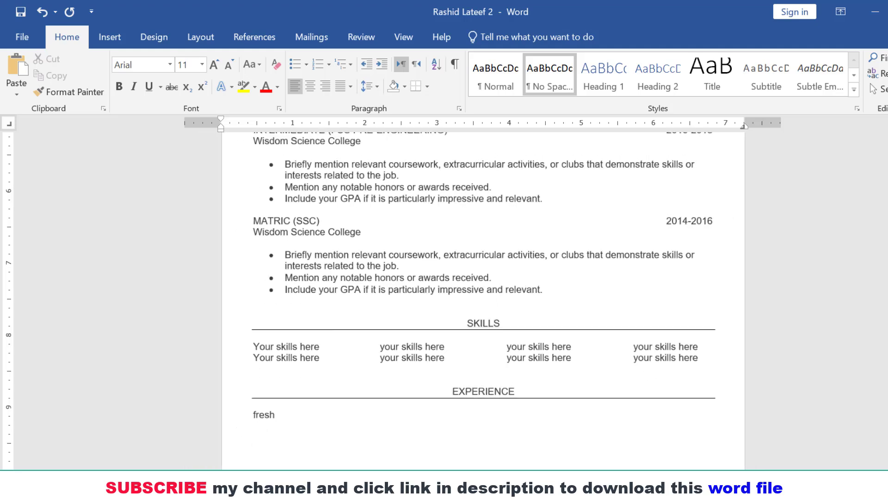
scroll(483, 301, up, 3)
scroll(483, 301, down, 2)
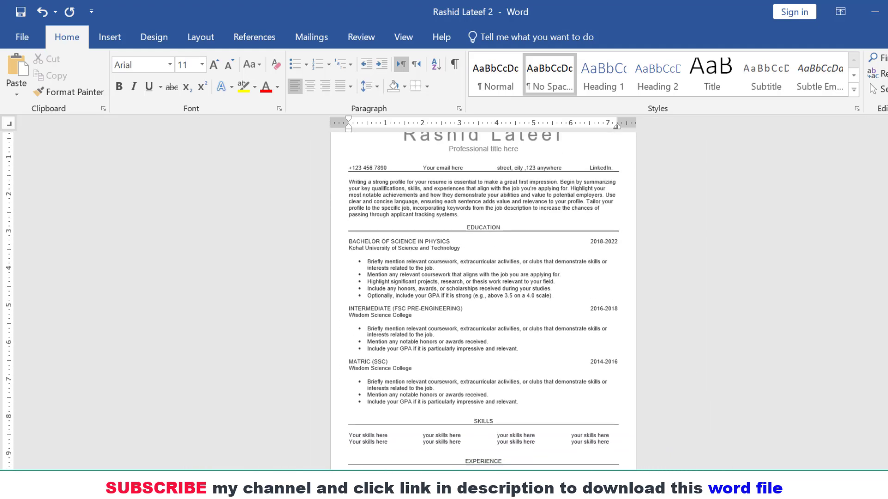
scroll(483, 301, up, 3)
scroll(484, 300, down, 2)
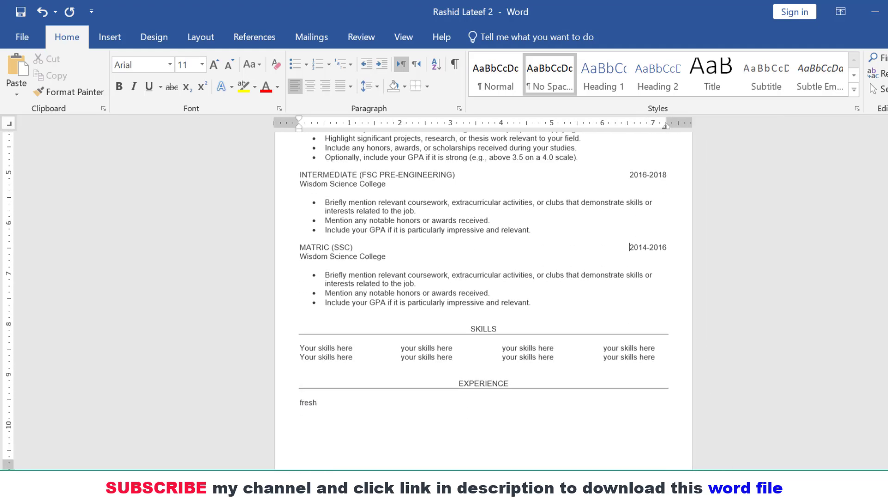
scroll(483, 301, up, 4)
scroll(483, 300, down, 5)
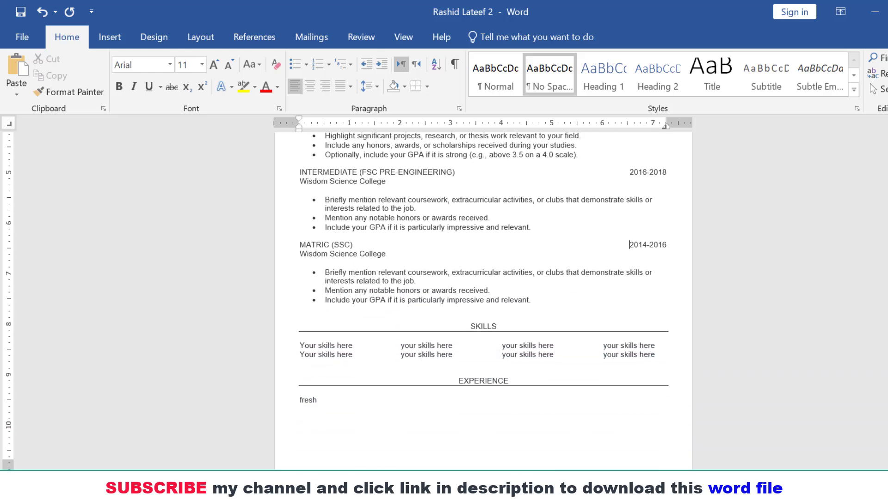